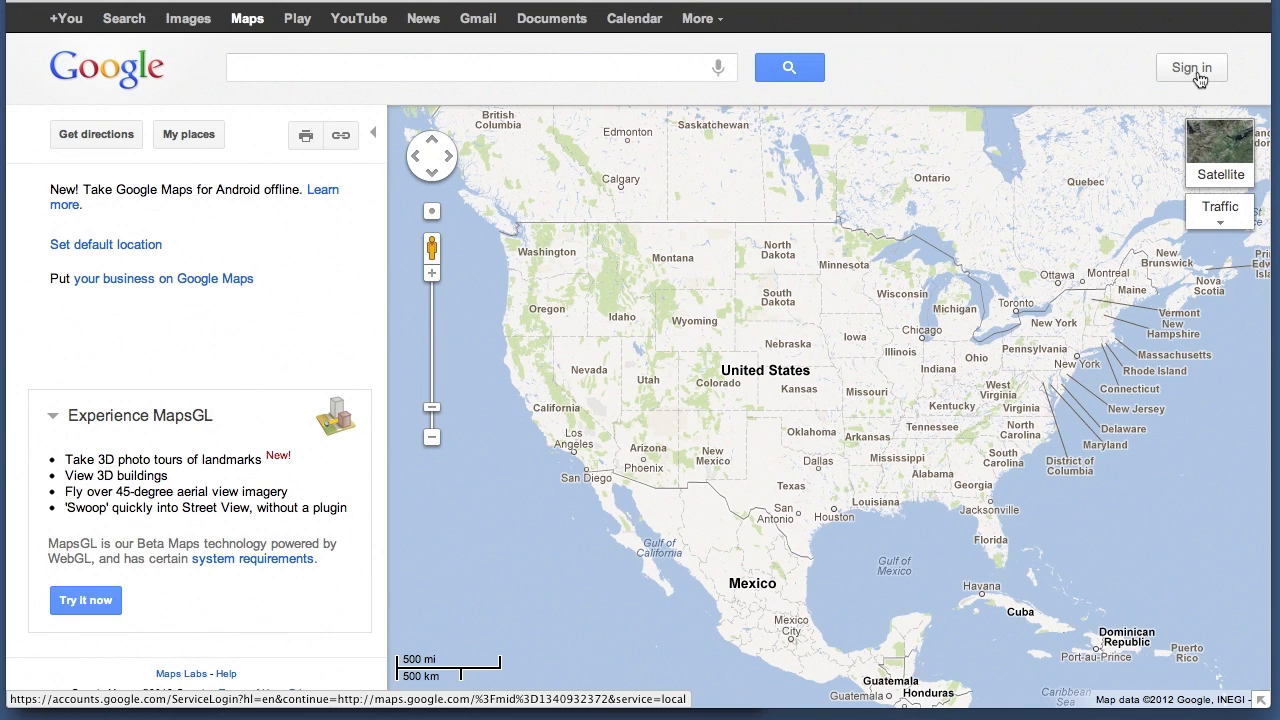
Sign in to the Google account with the e-mail address and account password
click(1197, 70)
text(ma)
key(Down)
key(Tab)
text(•••••••)
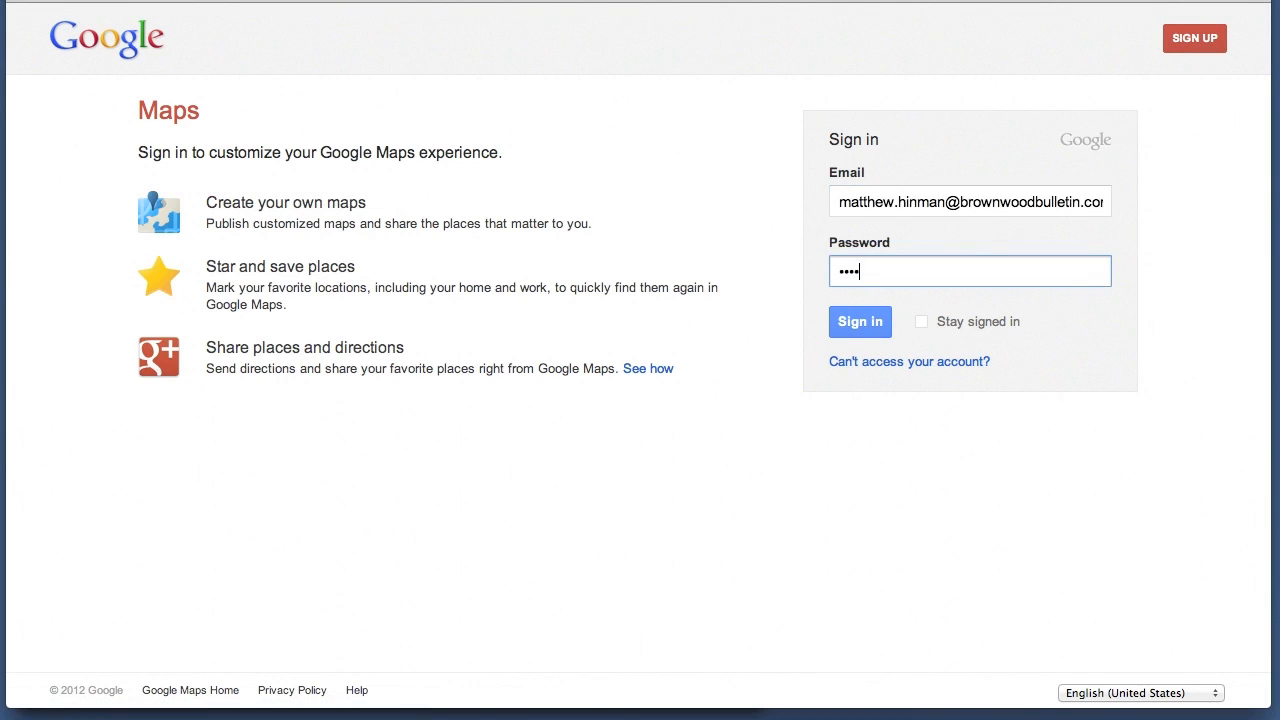
key(Return)
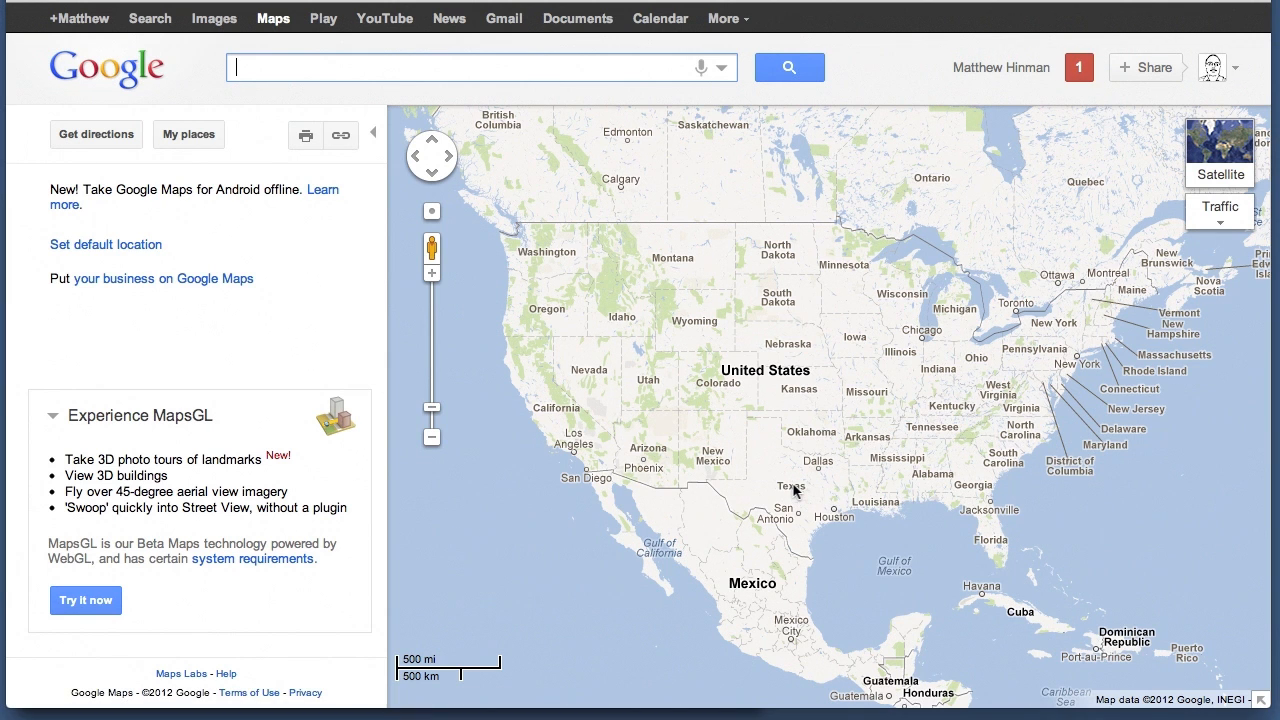
Bring the city of Brownwood, Texas, into close view on the map
scroll(793, 490, up, 2)
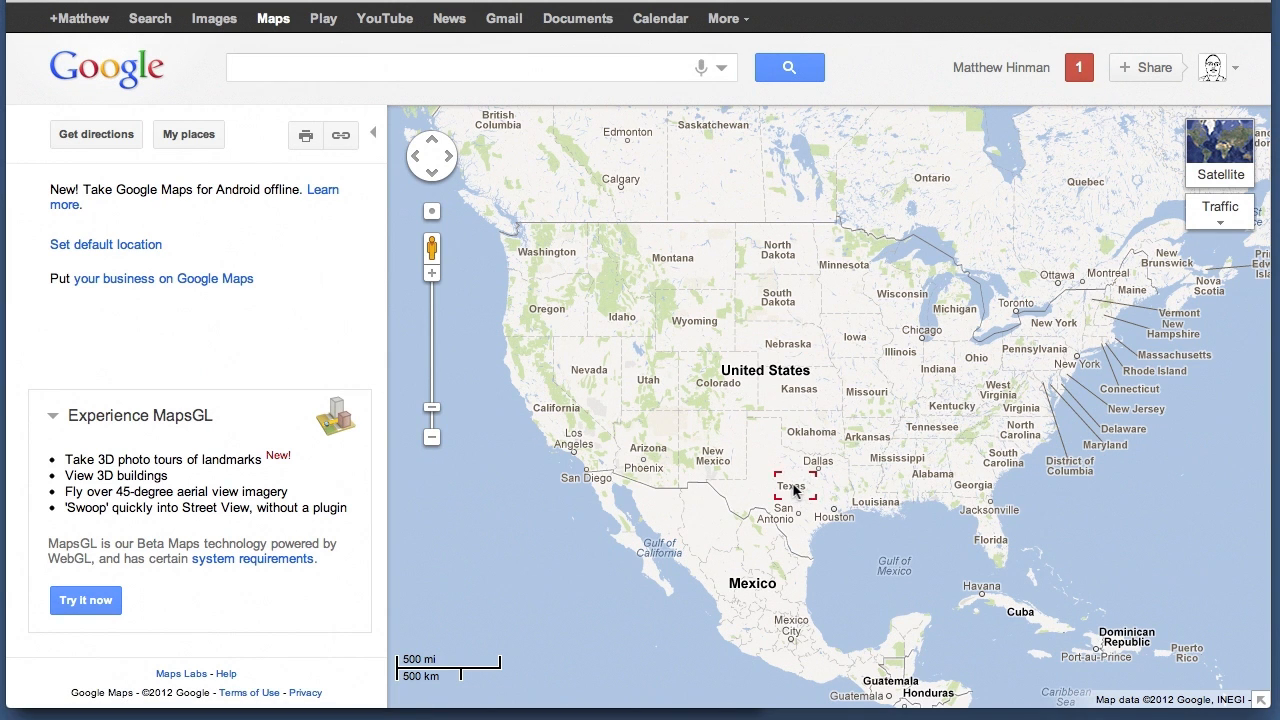
scroll(793, 490, up, 1)
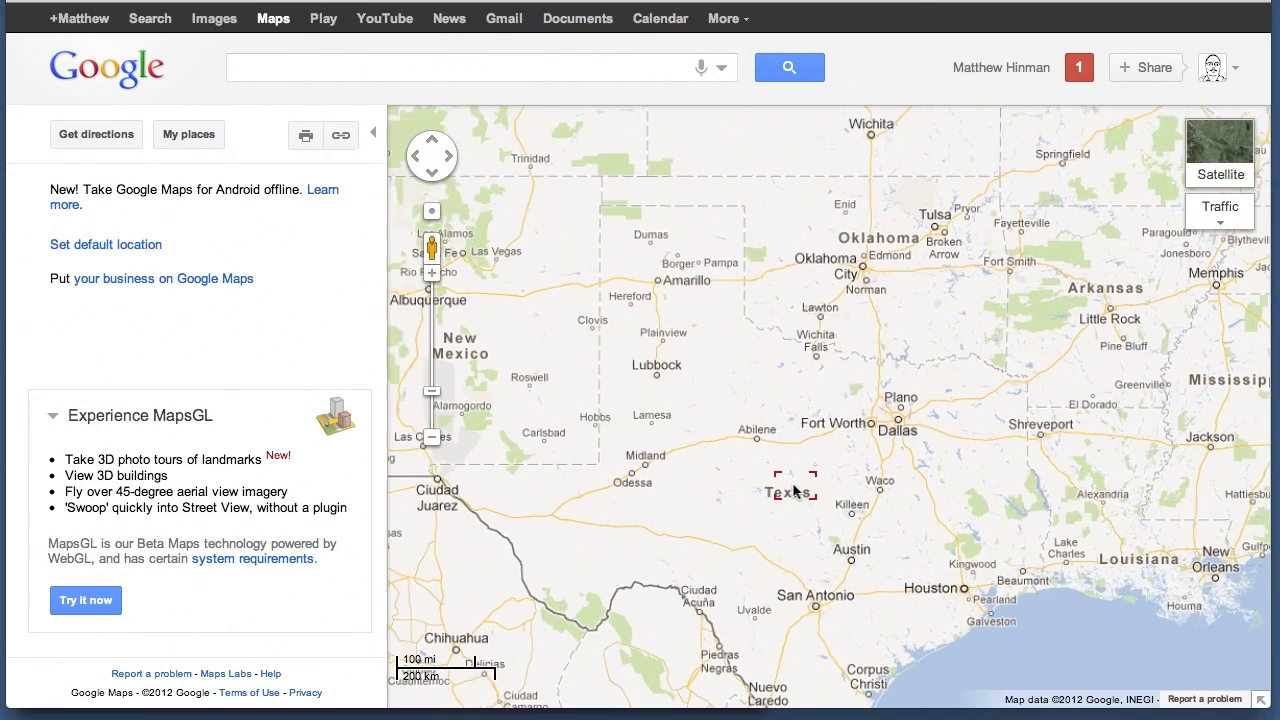
scroll(793, 485, up, 2)
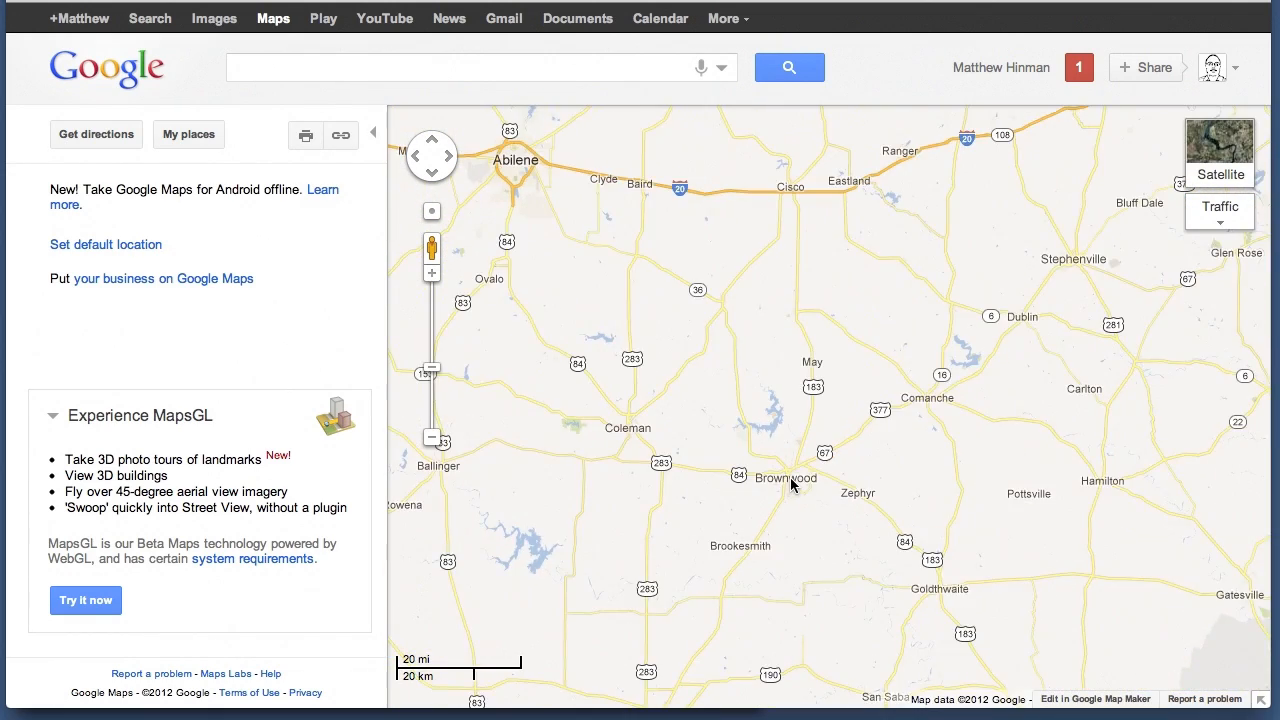
scroll(791, 480, up, 3)
drag(814, 430, 795, 338)
scroll(785, 357, up, 1)
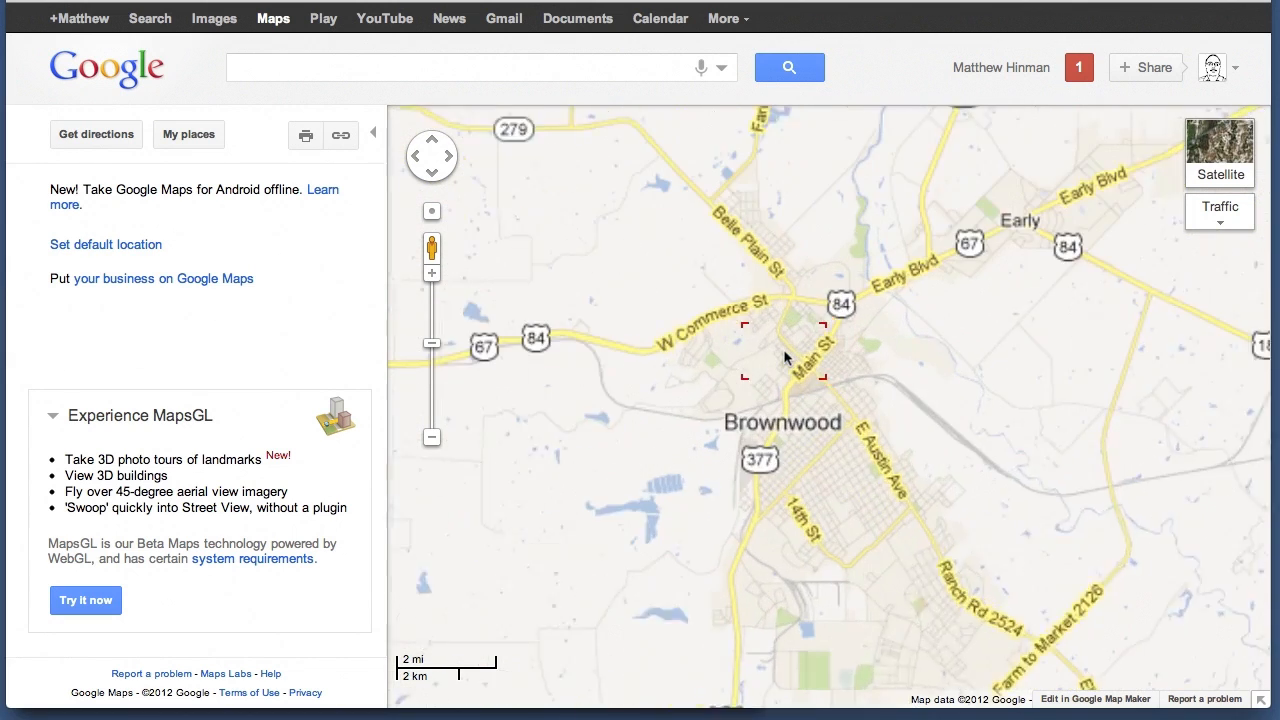
scroll(808, 342, up, 1)
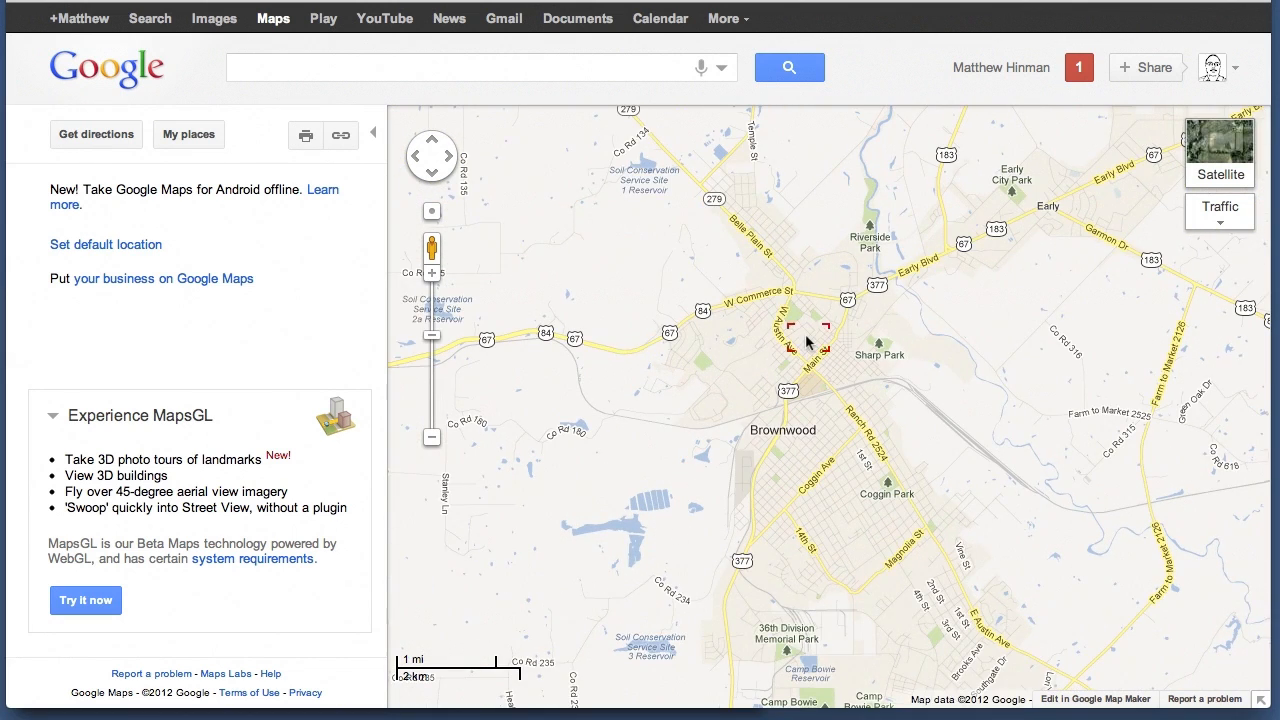
drag(826, 432, 802, 267)
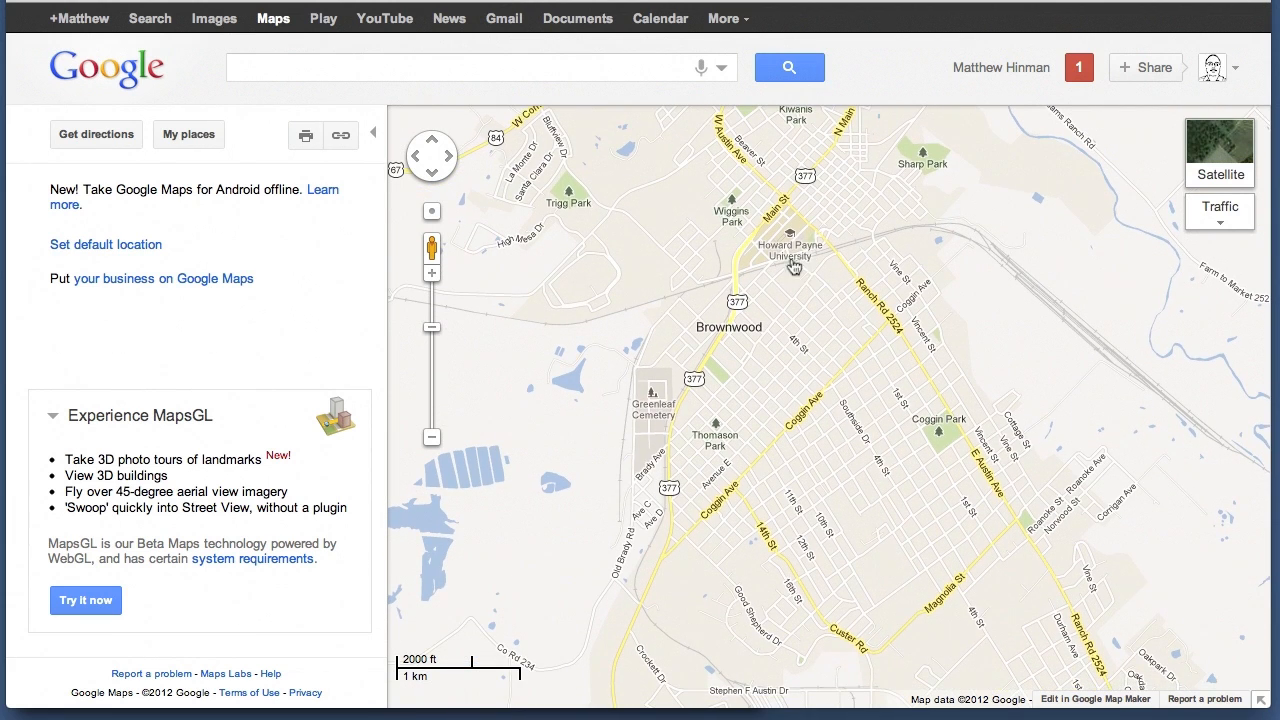
Create a custom map titled "Path of the Tornado", set its privacy to Unlisted, and save it
click(205, 148)
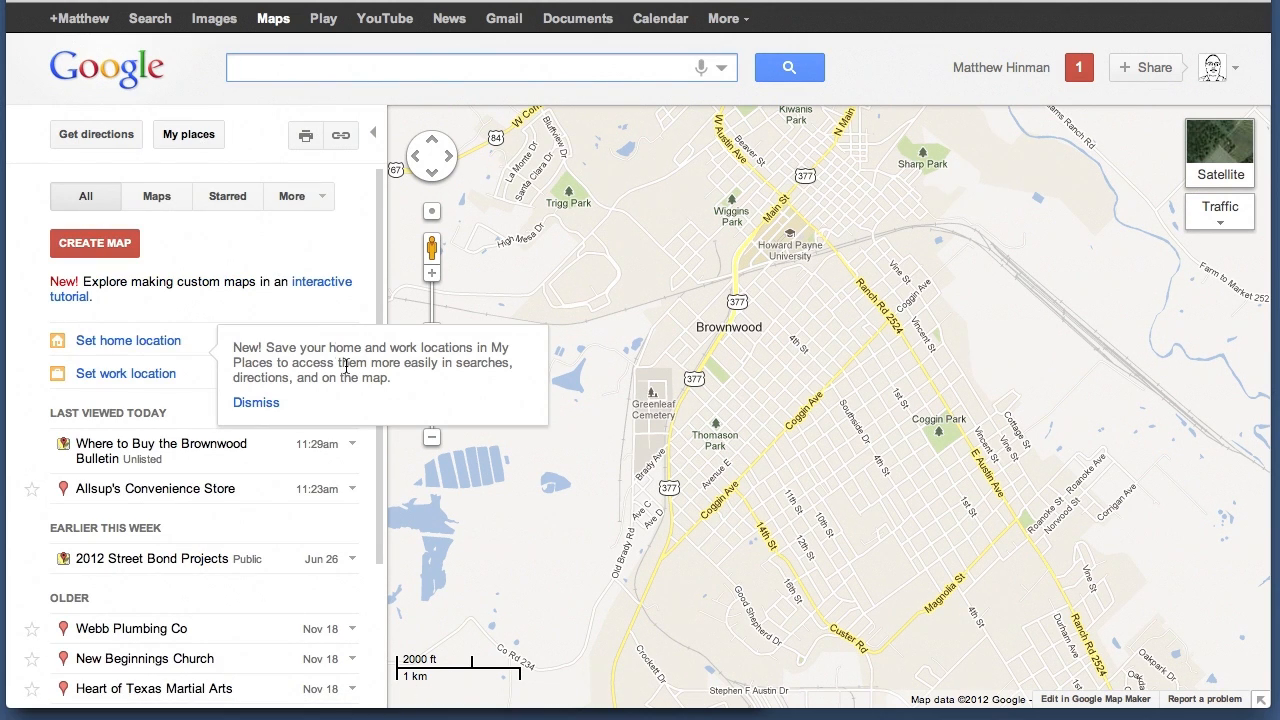
click(262, 406)
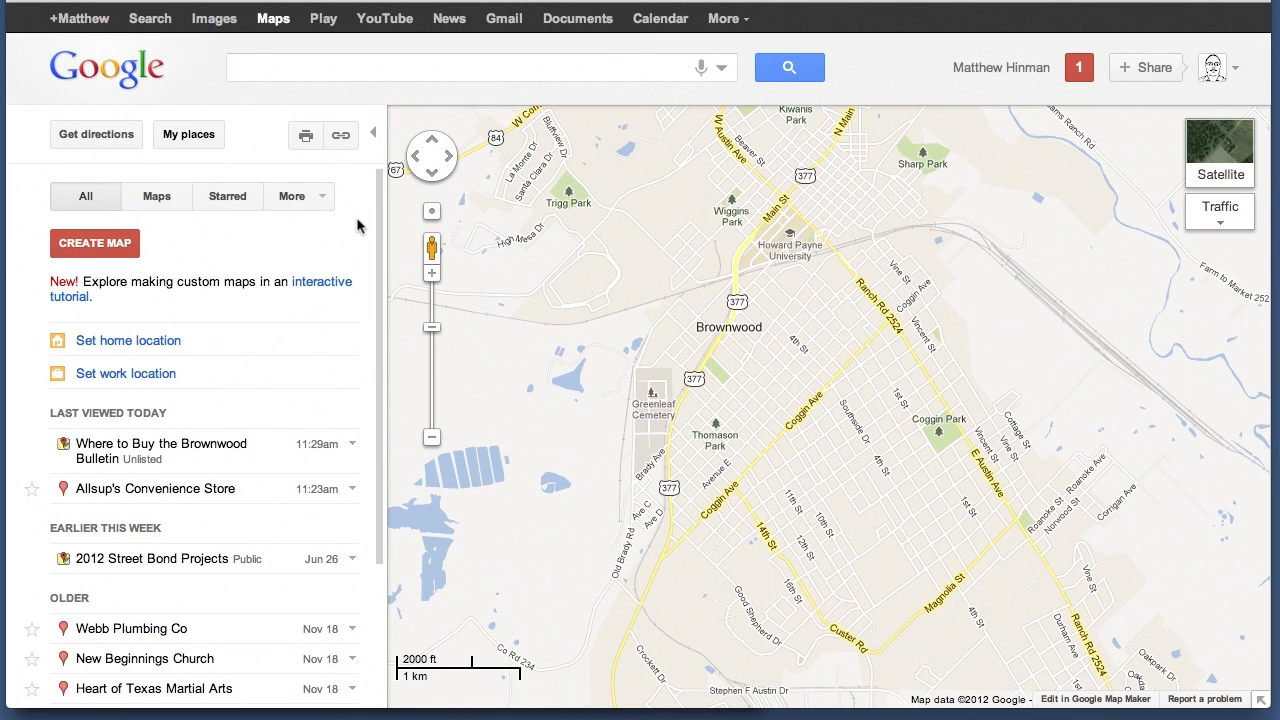
click(92, 250)
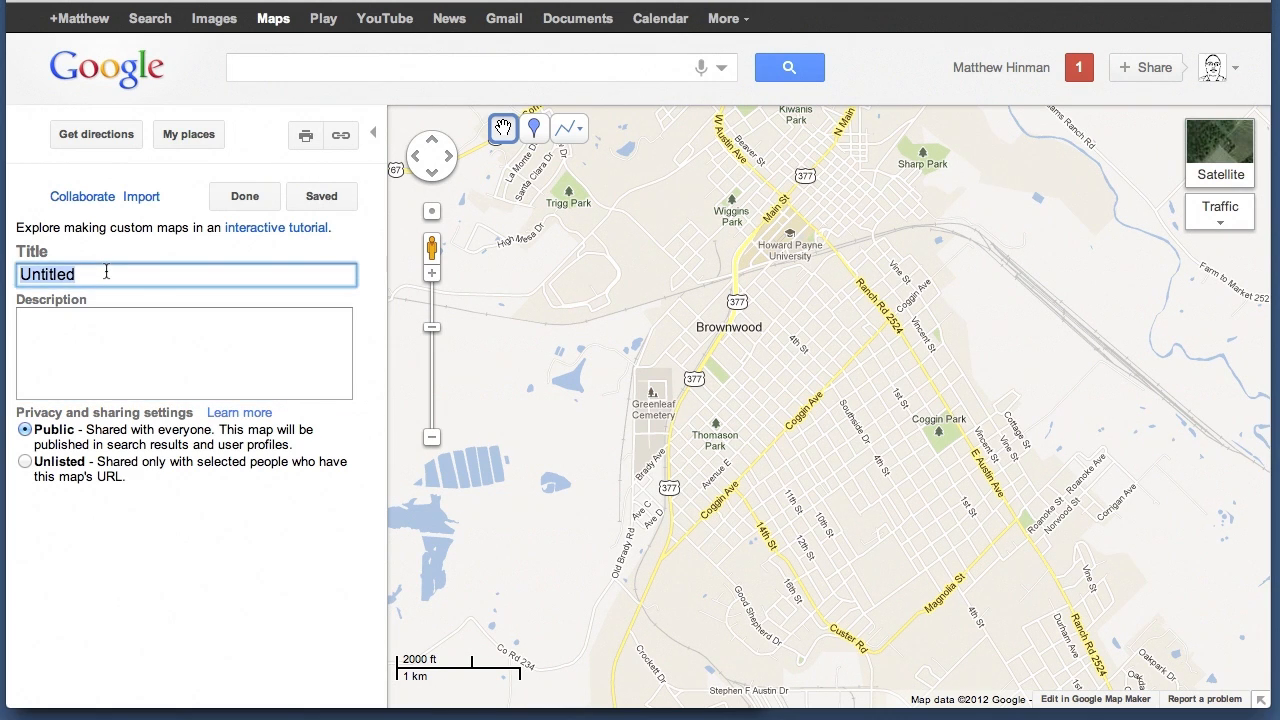
text(Path of )
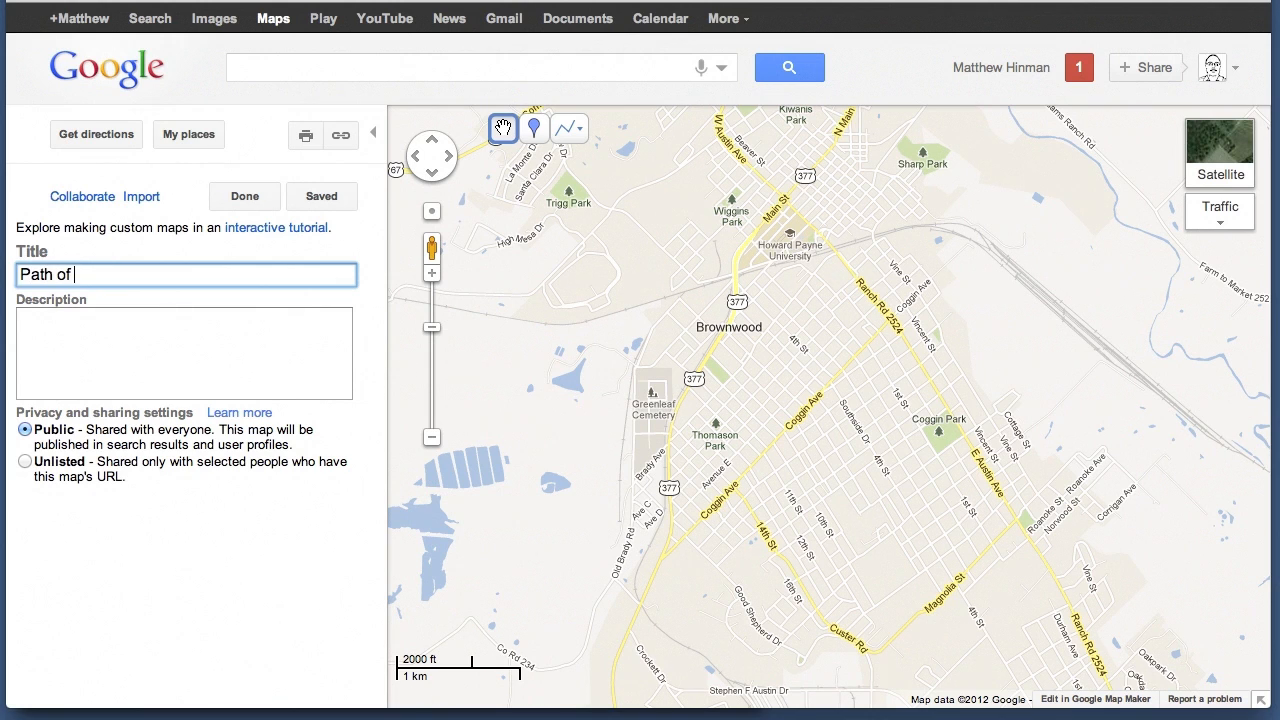
text(the Tornado)
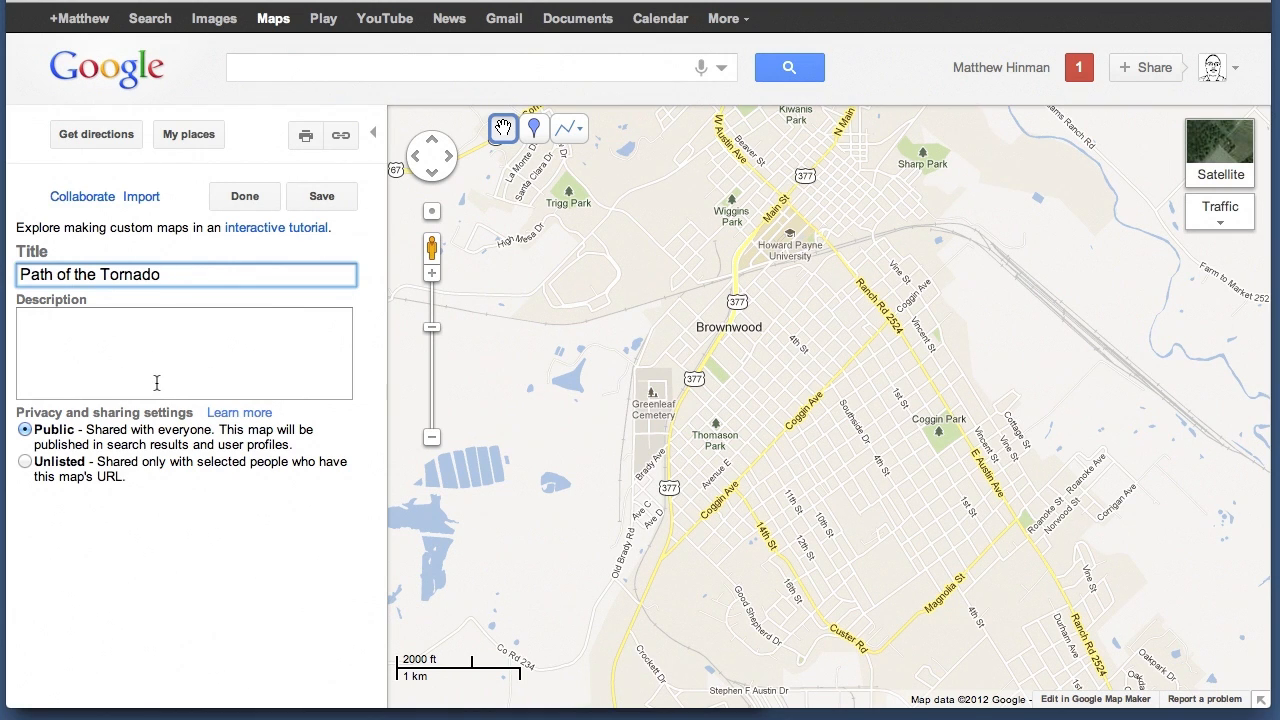
click(25, 462)
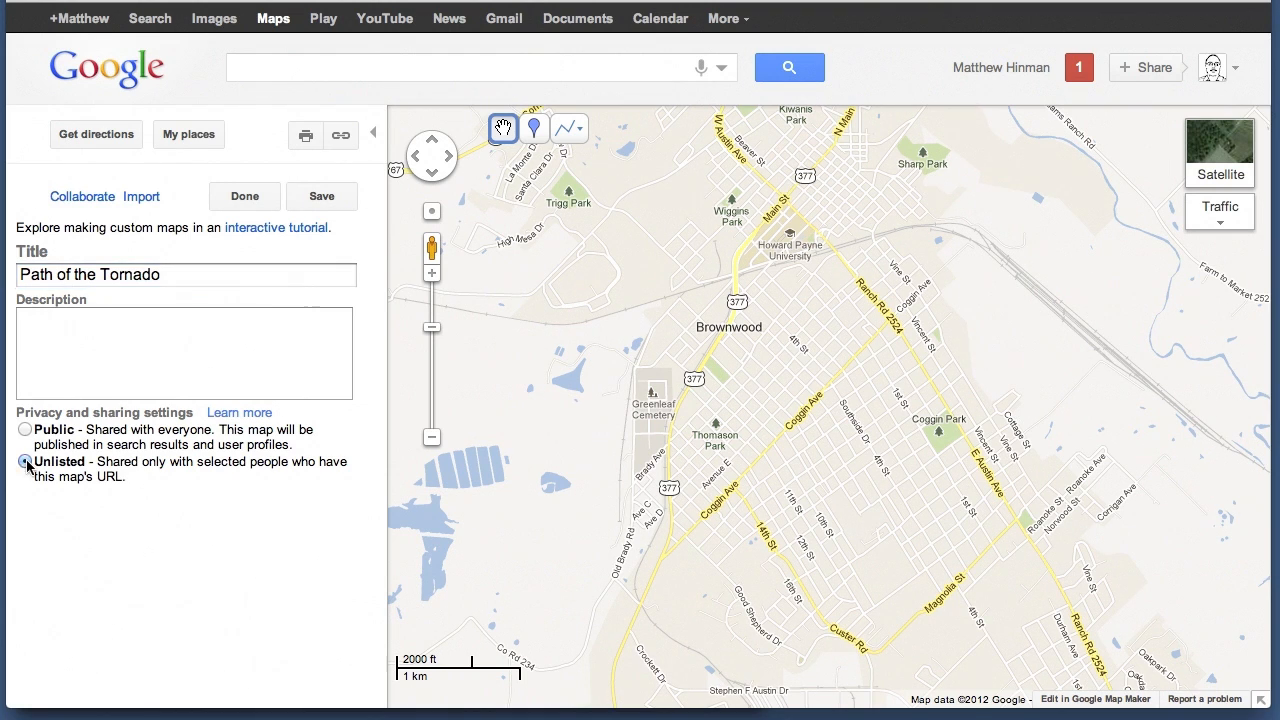
click(320, 197)
Draw an eight-point line about 6.06 mi long from west to east through Brownwood, from Co Rd 180 to Co Rd 316
drag(771, 343, 878, 453)
scroll(747, 343, down, 1)
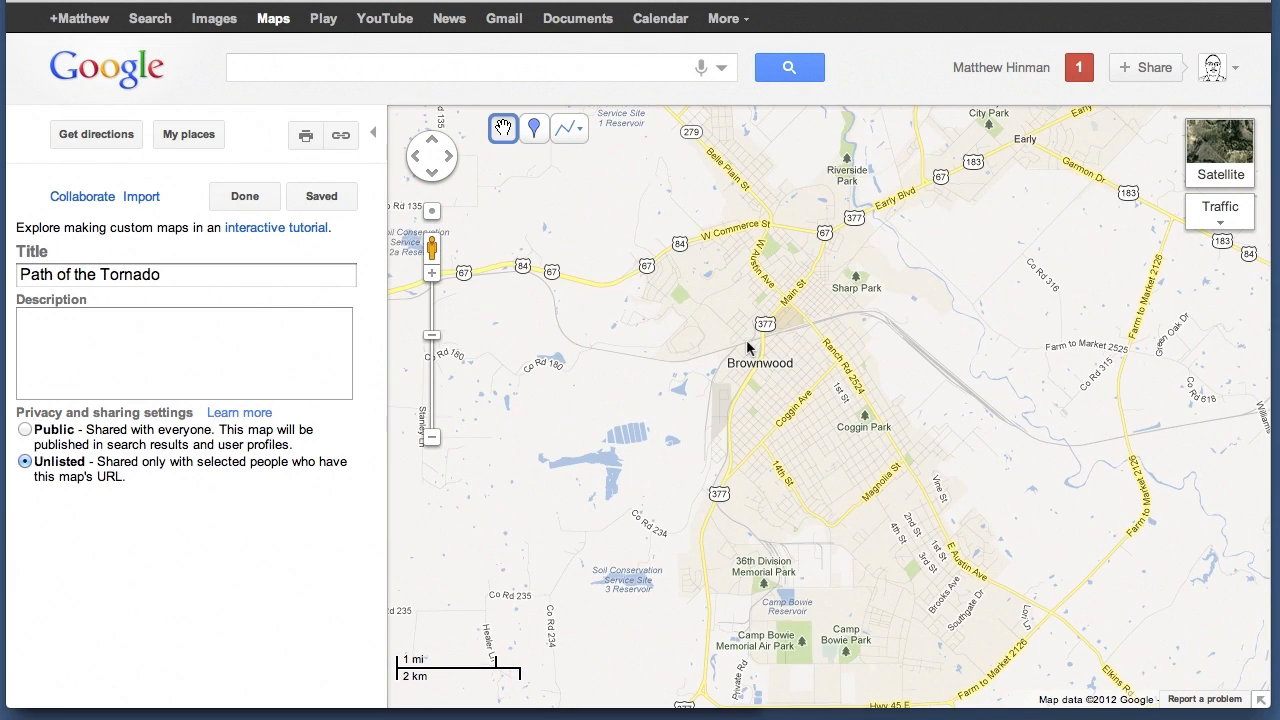
right_click(748, 347)
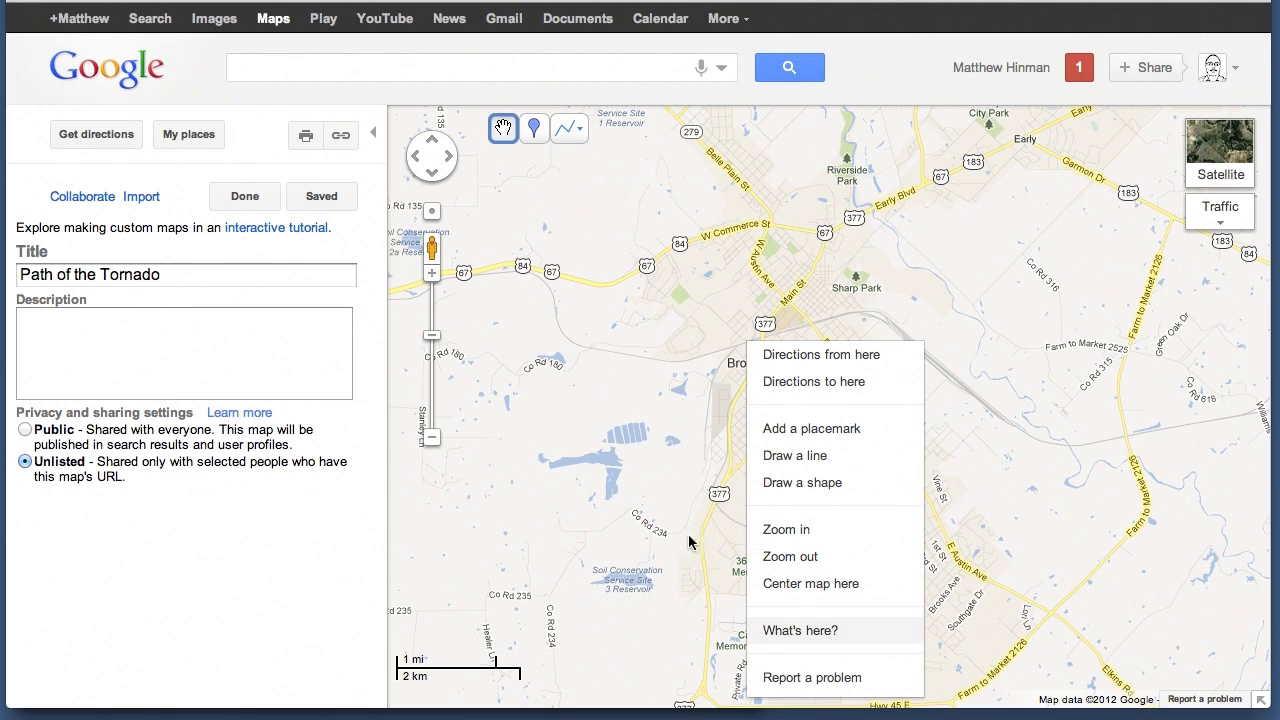
click(753, 315)
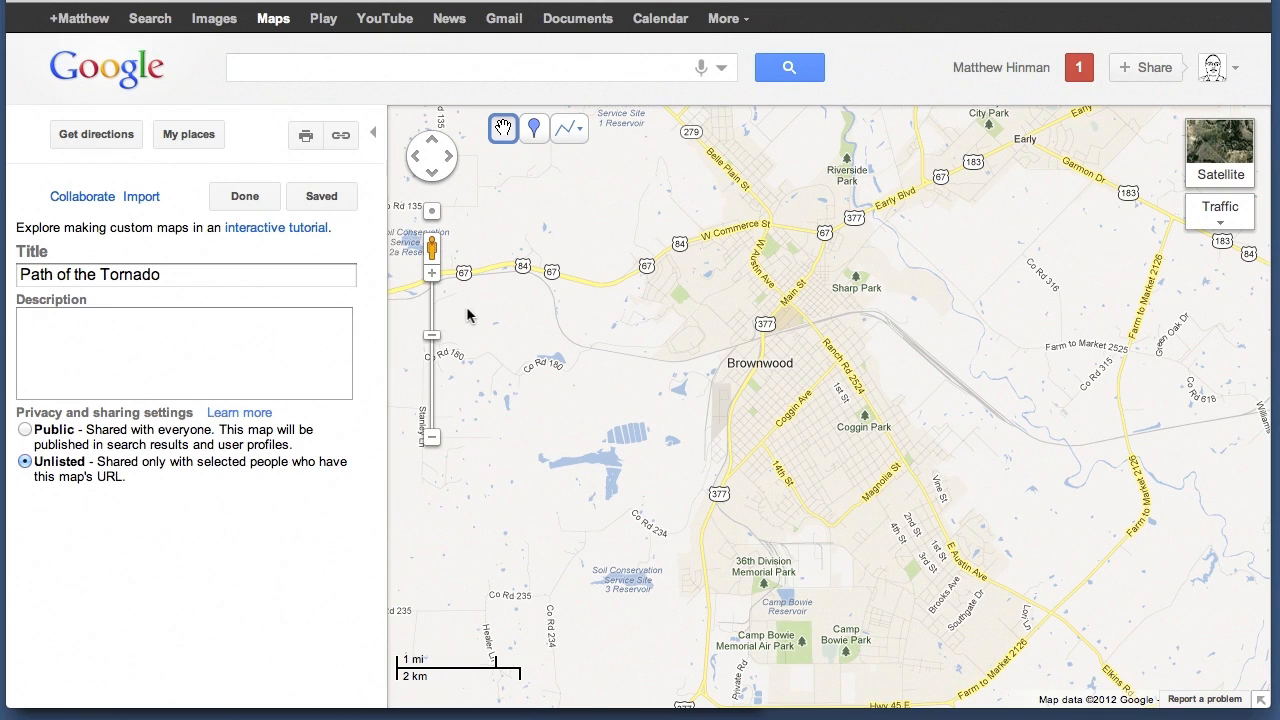
click(581, 131)
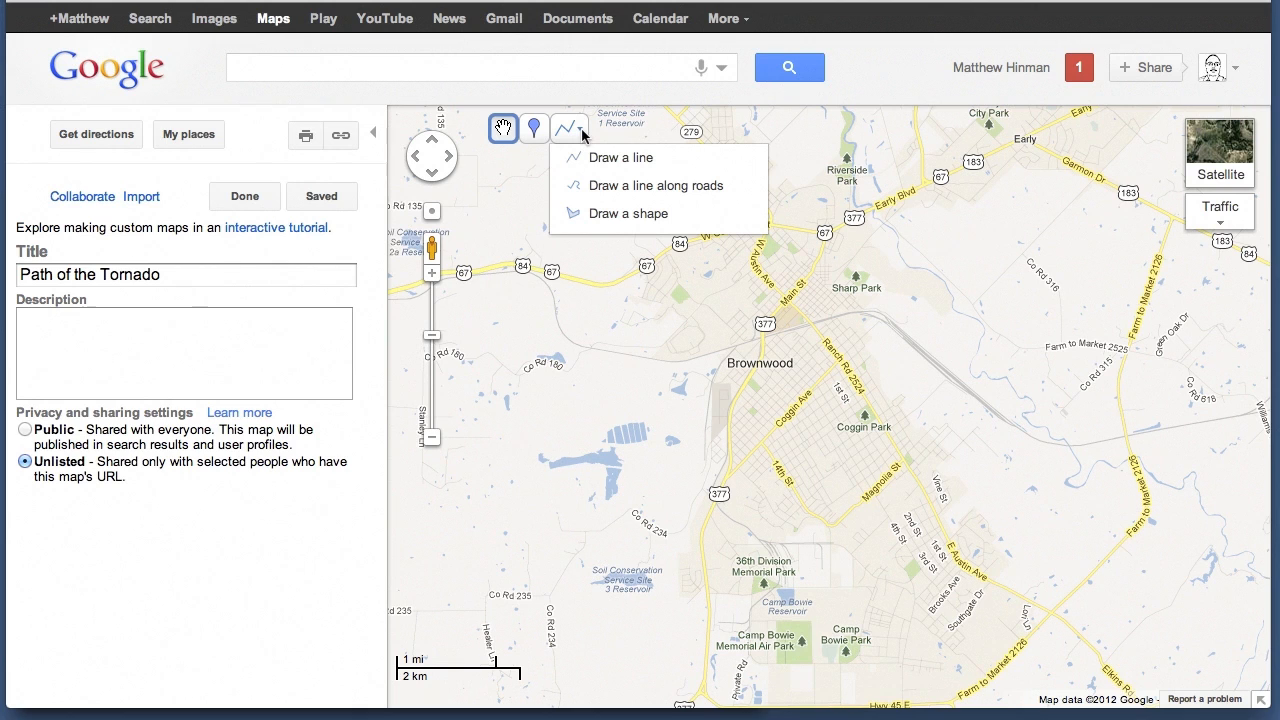
click(599, 160)
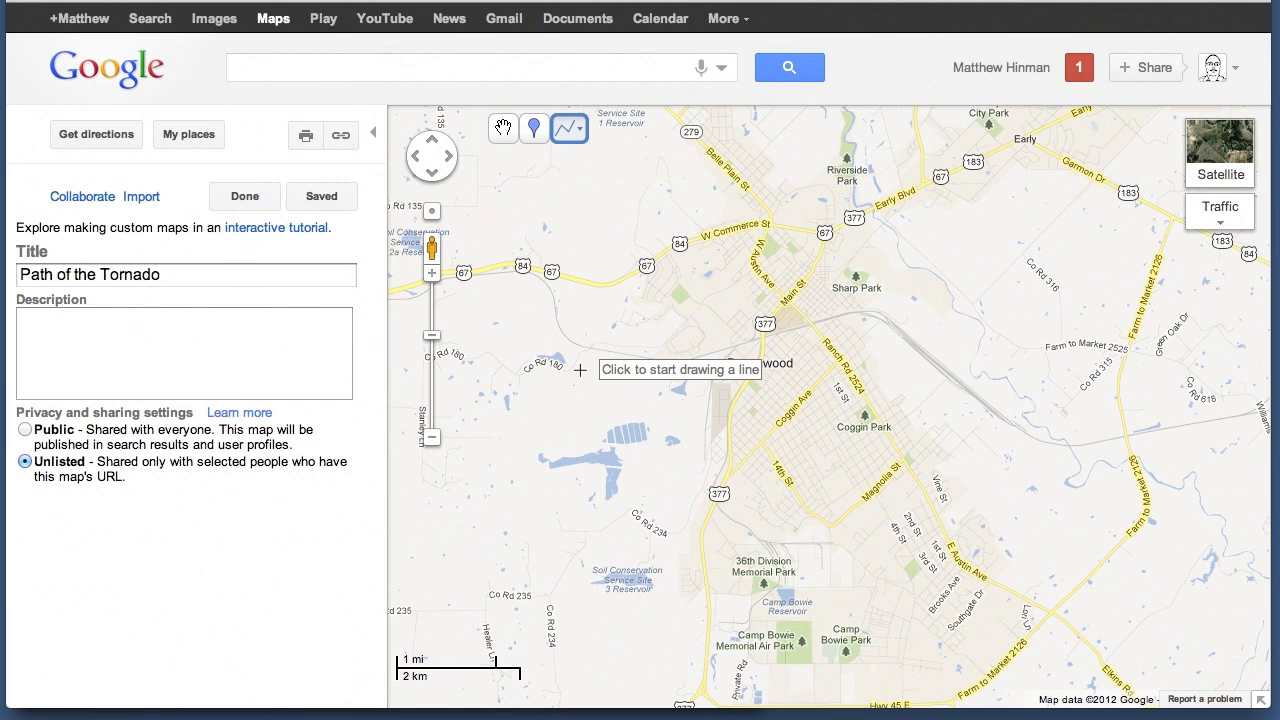
click(499, 370)
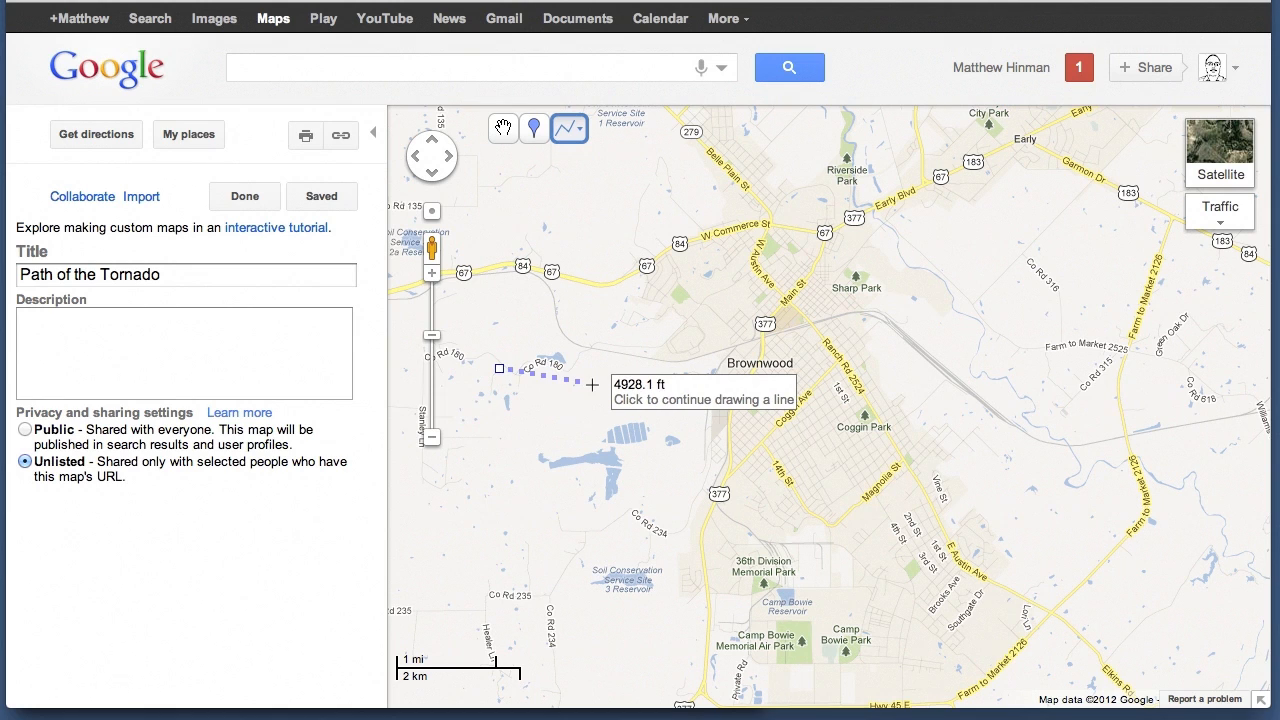
click(591, 384)
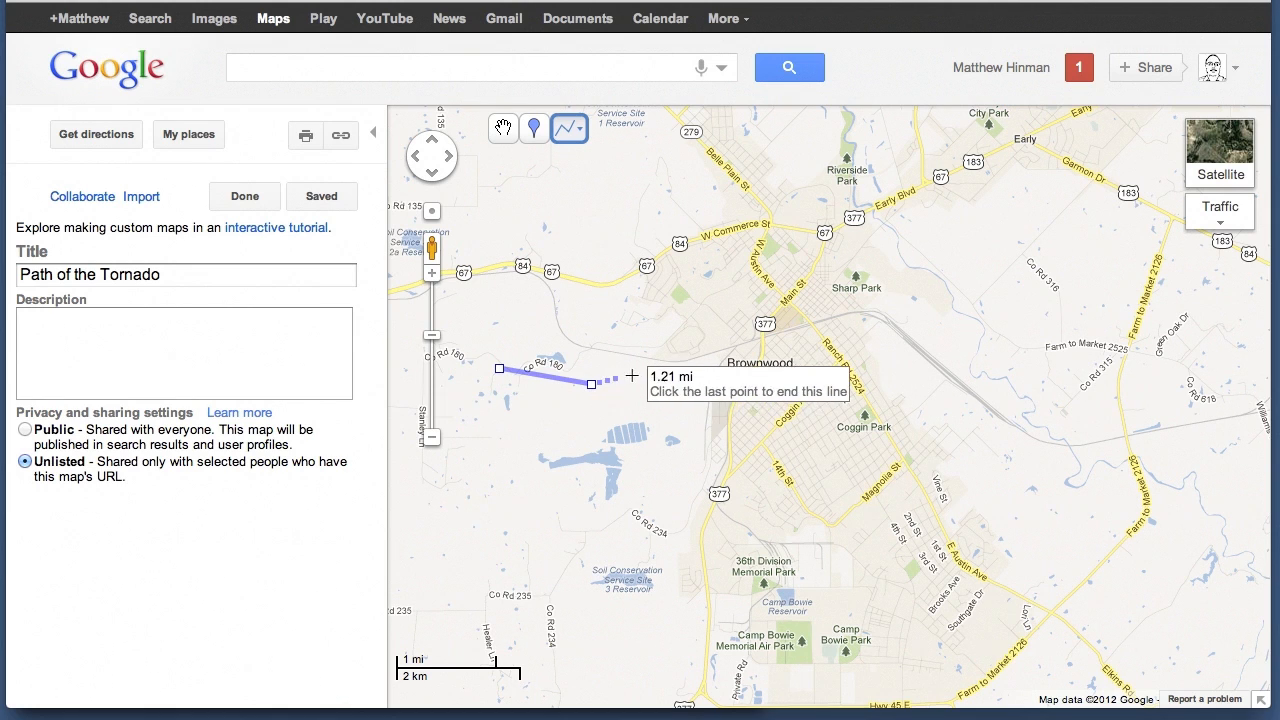
click(679, 355)
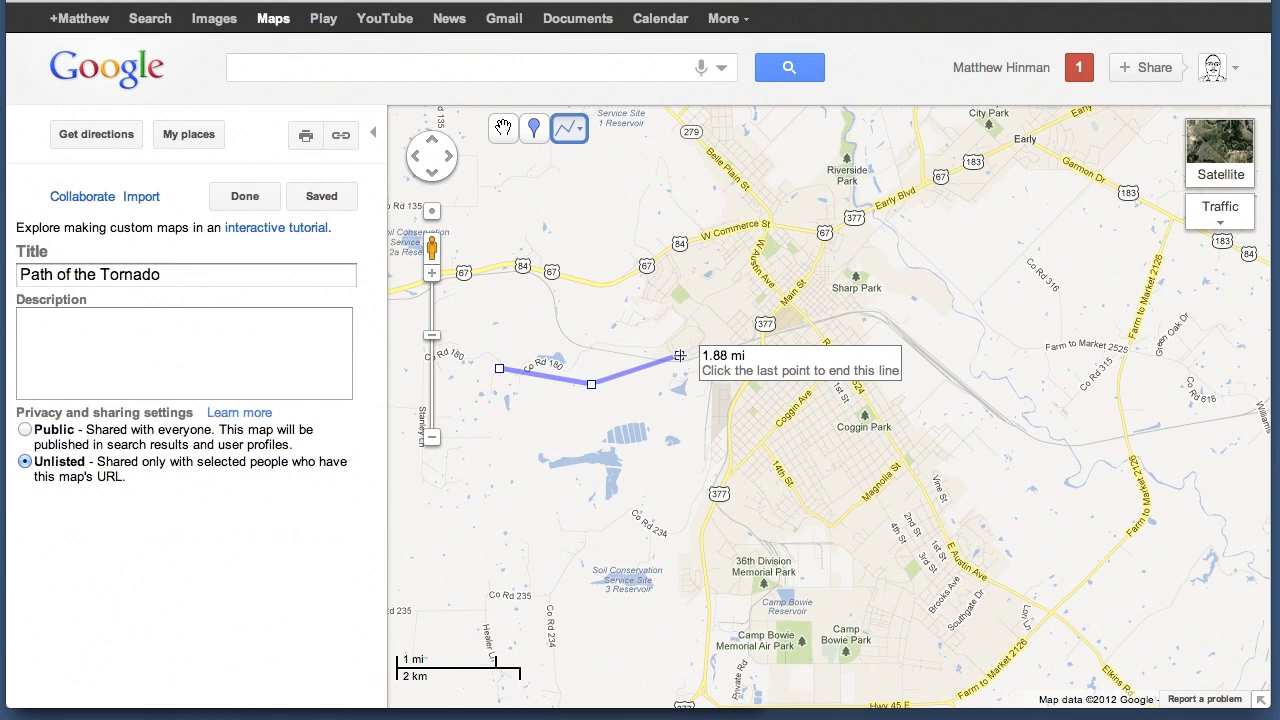
click(750, 327)
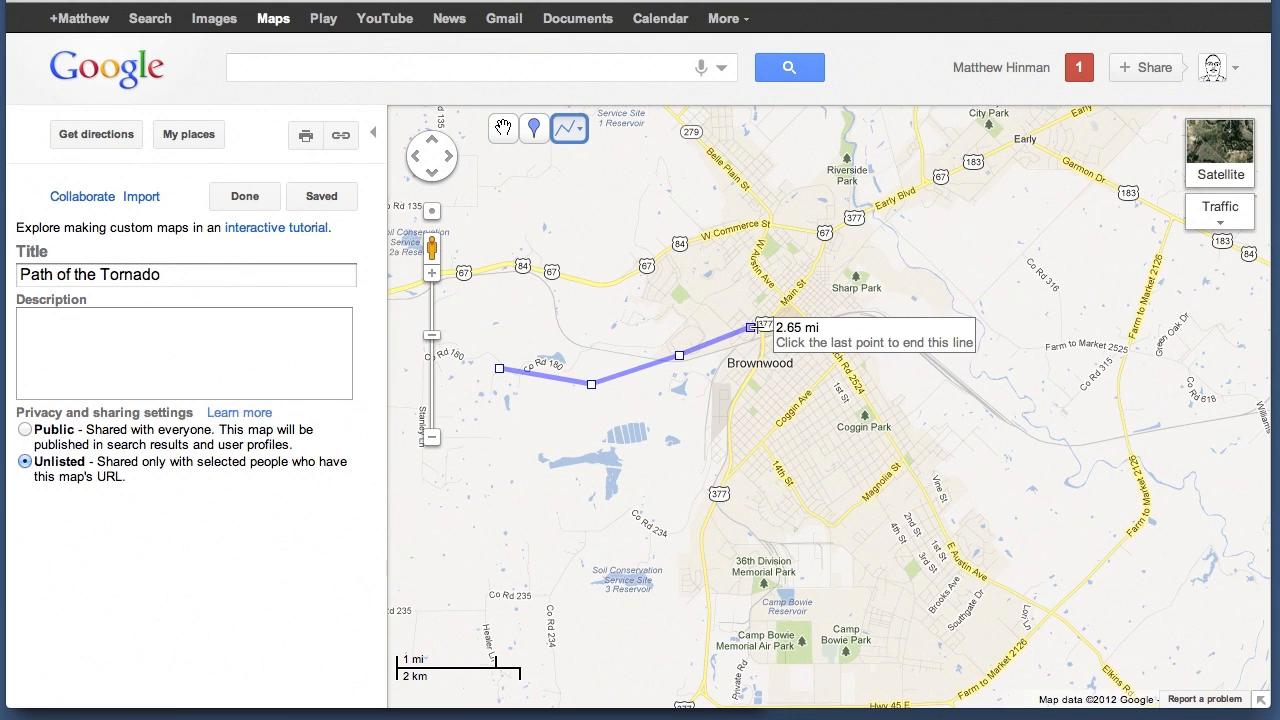
click(822, 327)
click(898, 299)
click(988, 297)
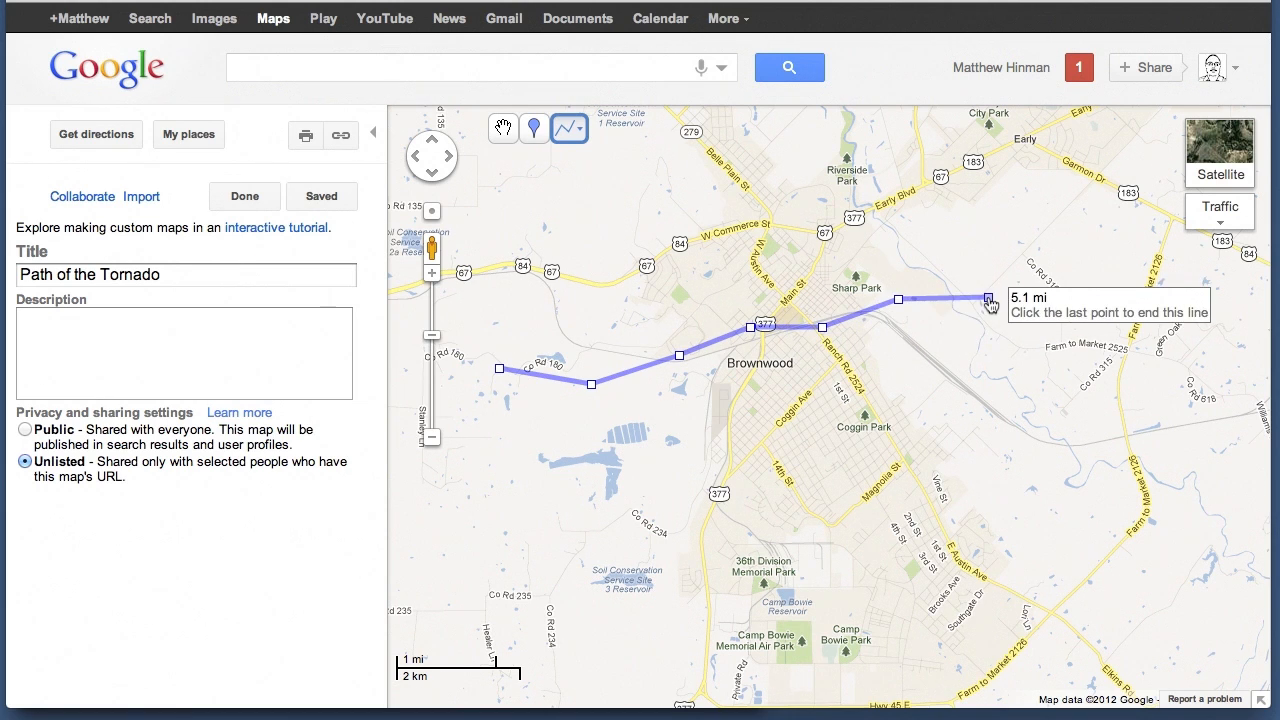
click(1080, 273)
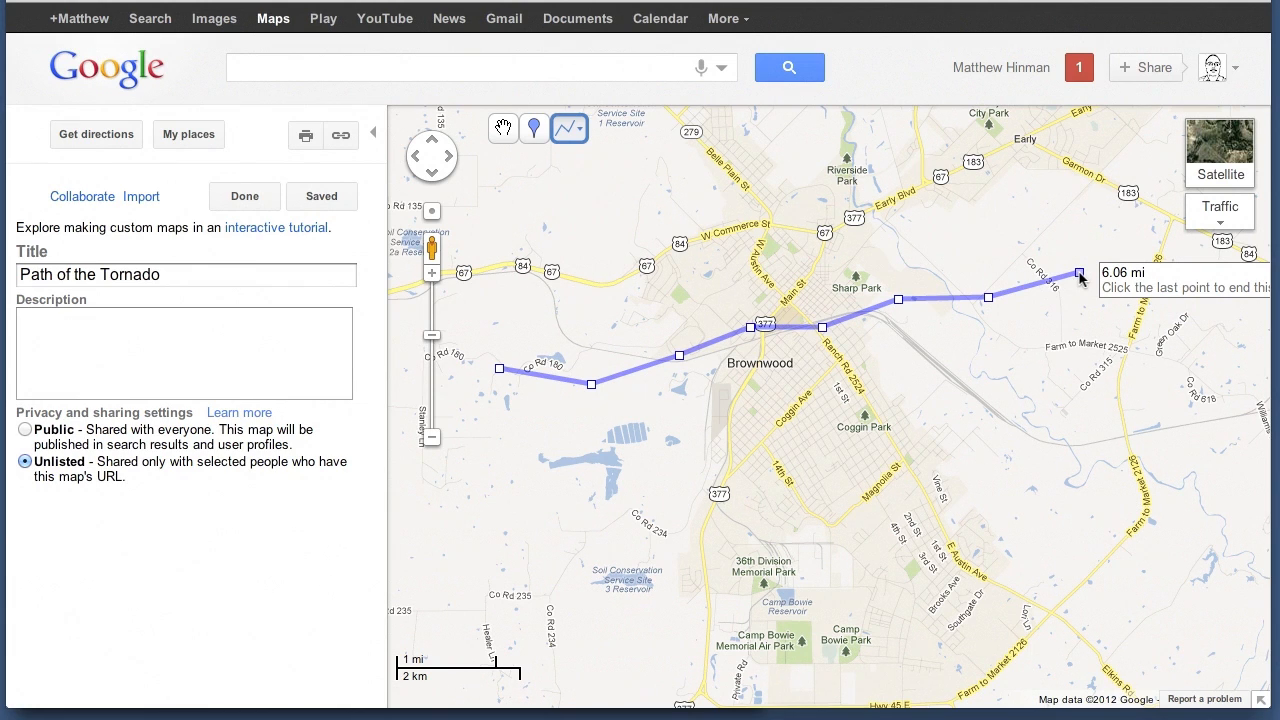
click(1079, 273)
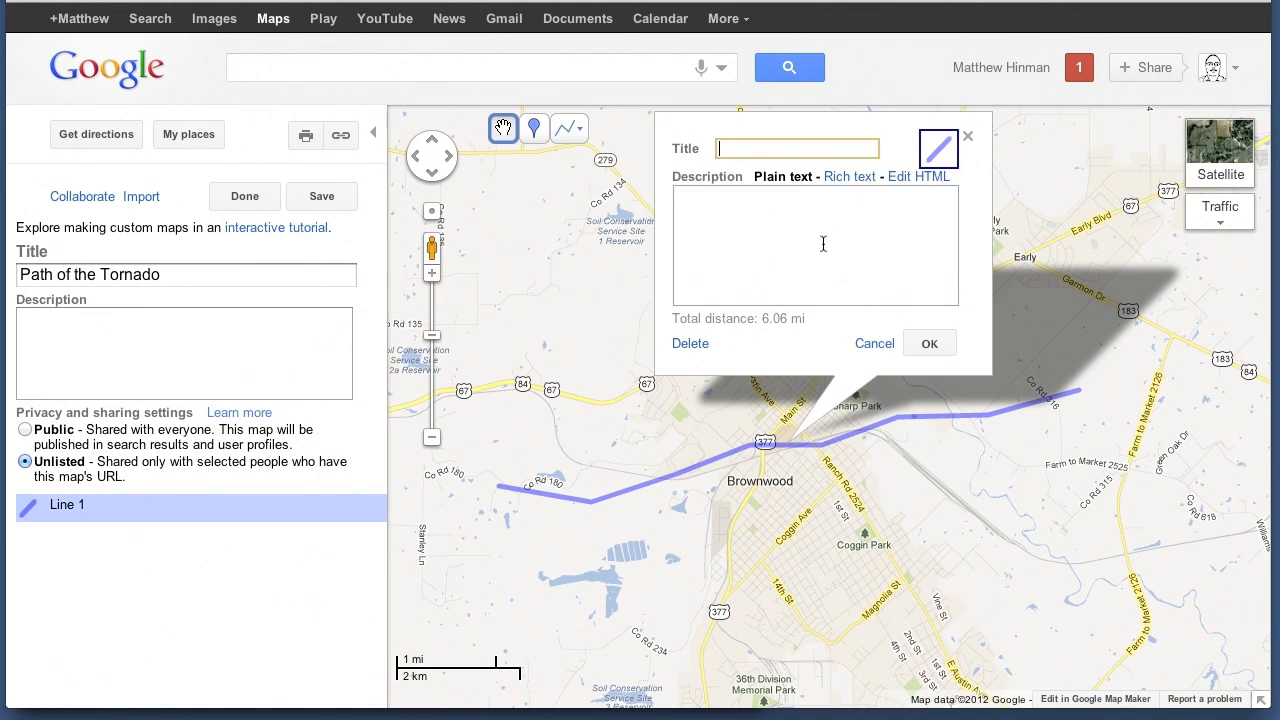
Title the drawn line "Path of EF3 Tornado" and leave its description empty
text(Path of )
text(F3)
key(BackSpace)
key(BackSpace)
key(BackSpace)
text(EF3 To)
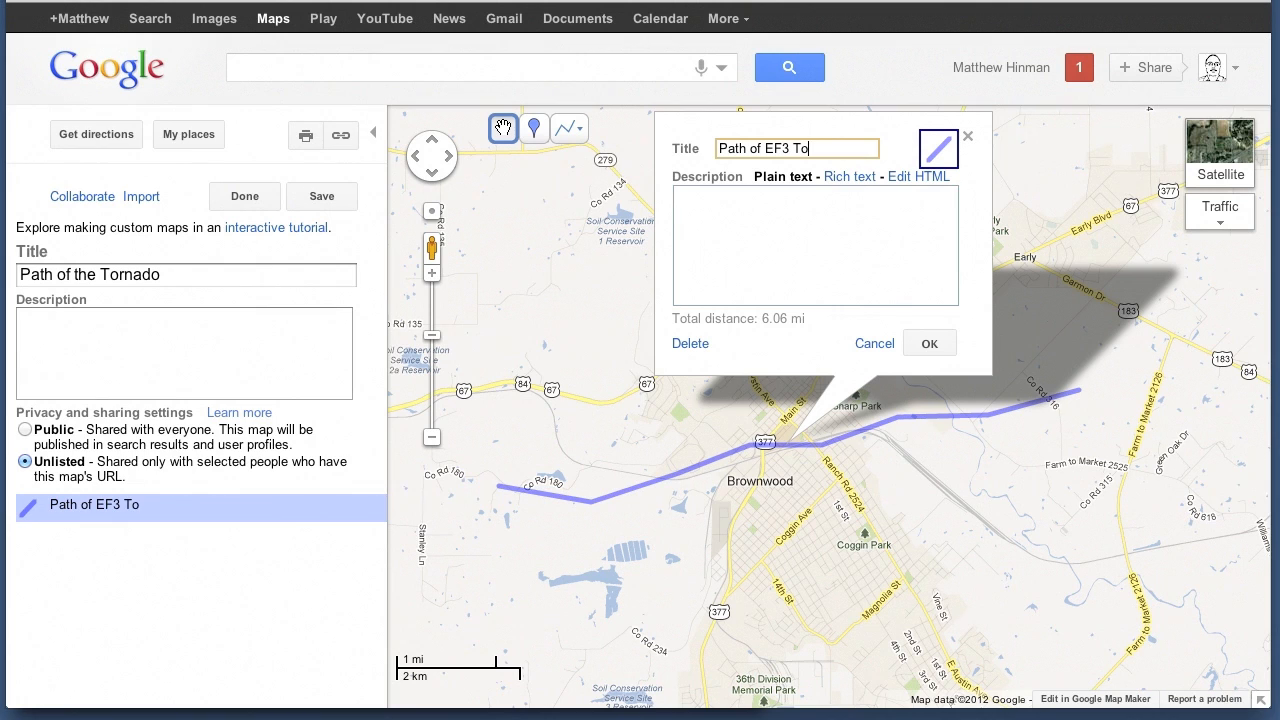
text(rnado)
click(810, 251)
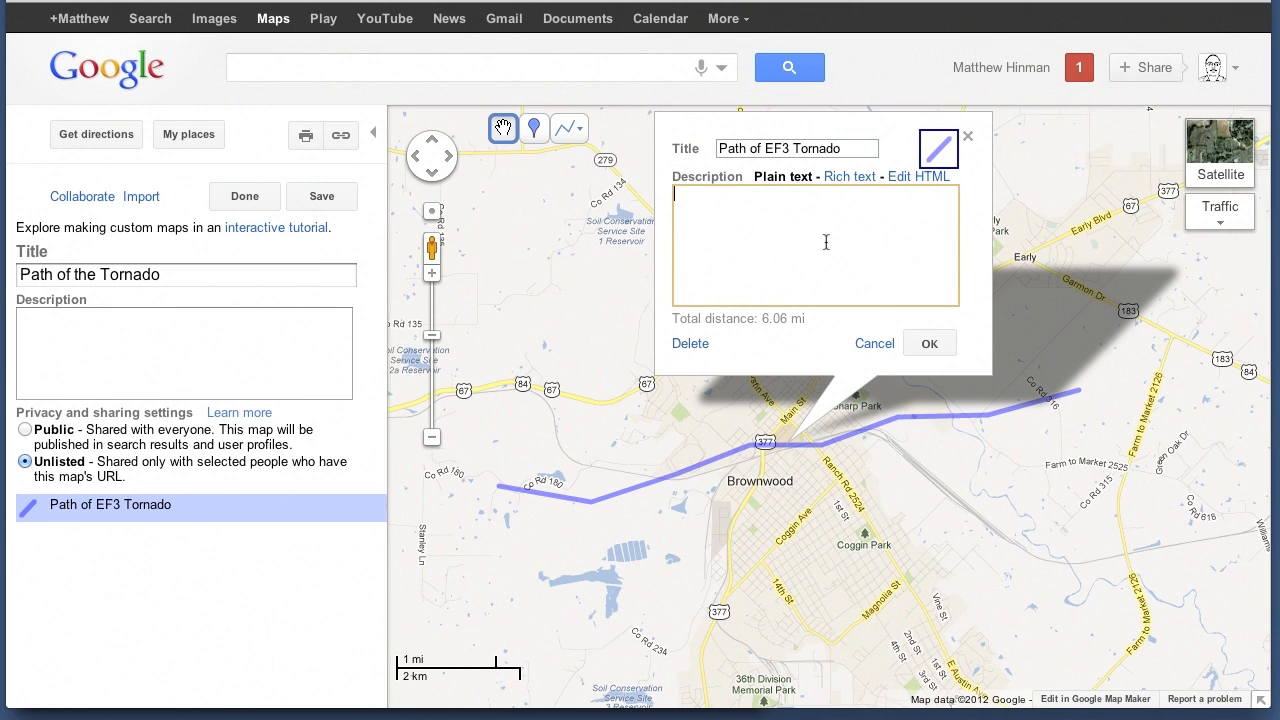
Style the tornado line in red, 20 pixels wide with 75 percent opacity, and accept the line's settings
click(933, 150)
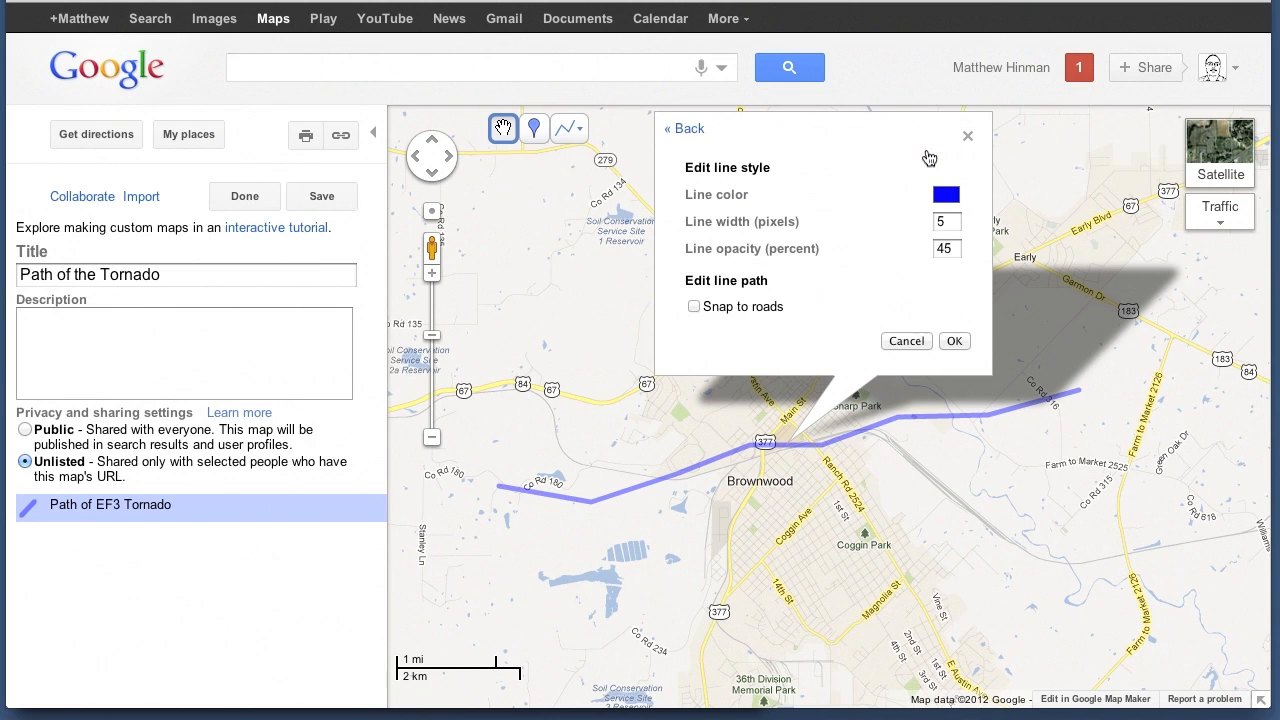
click(947, 196)
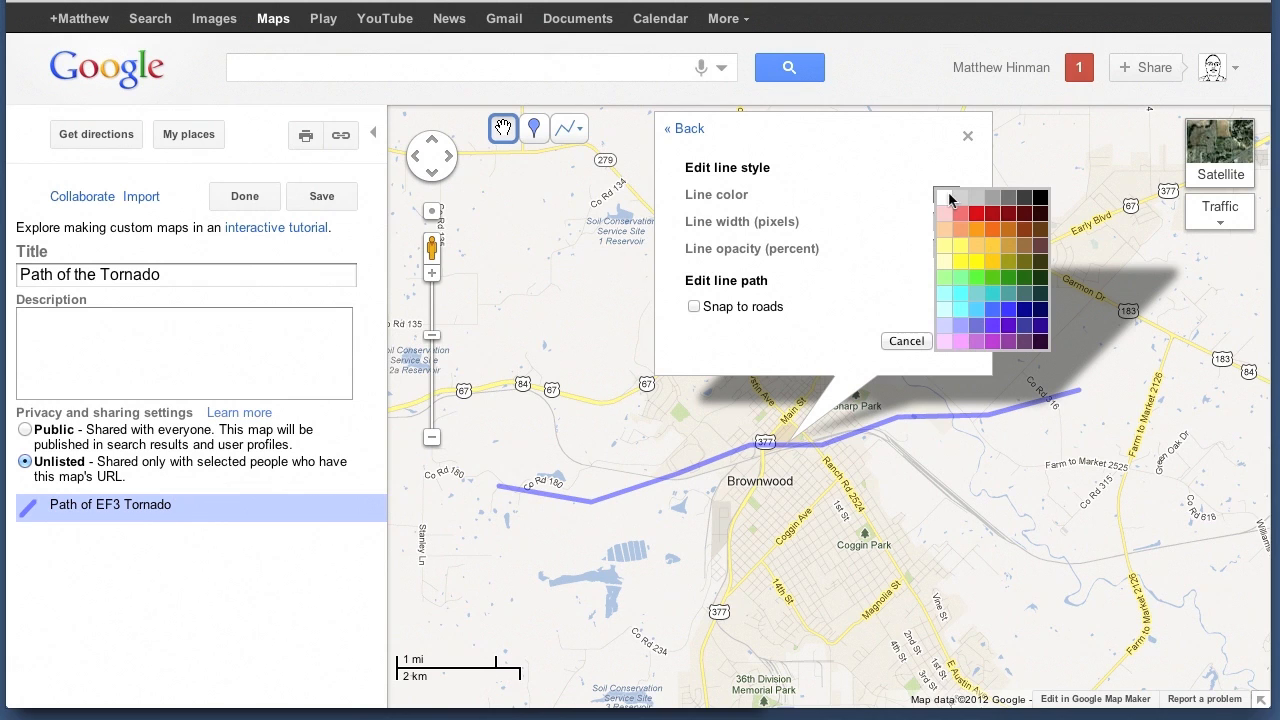
click(977, 213)
click(948, 222)
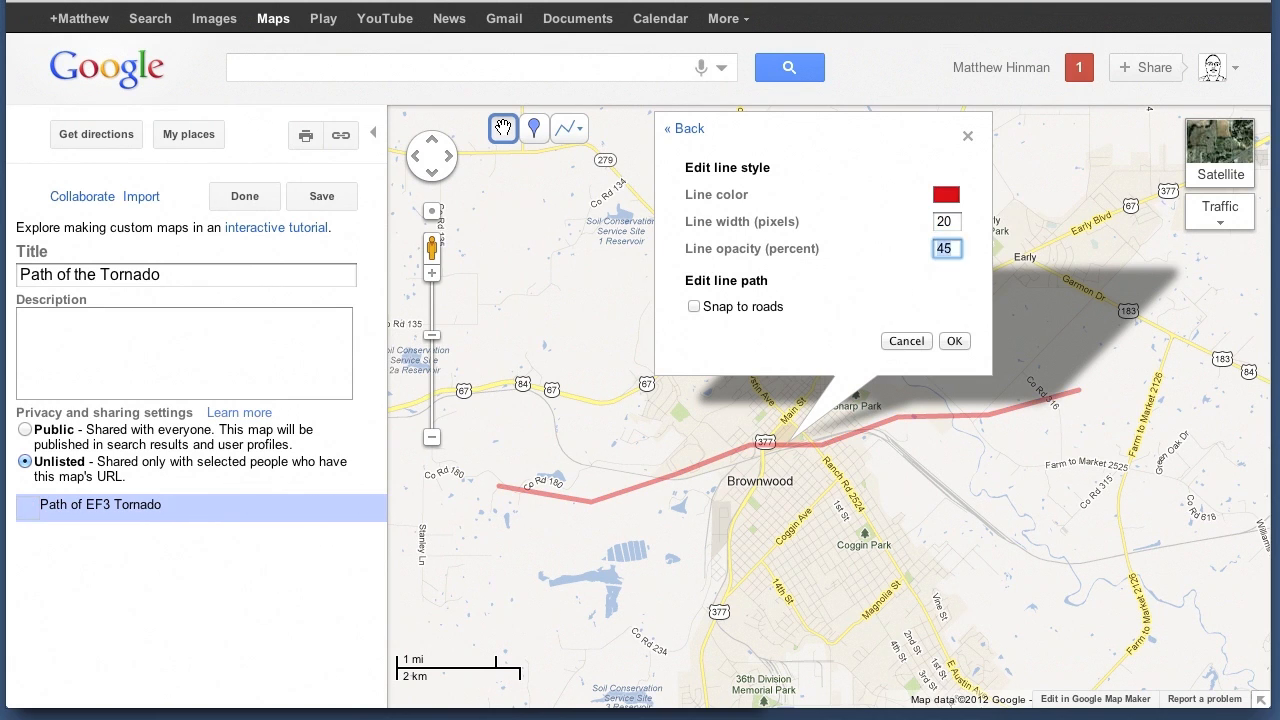
key(Tab)
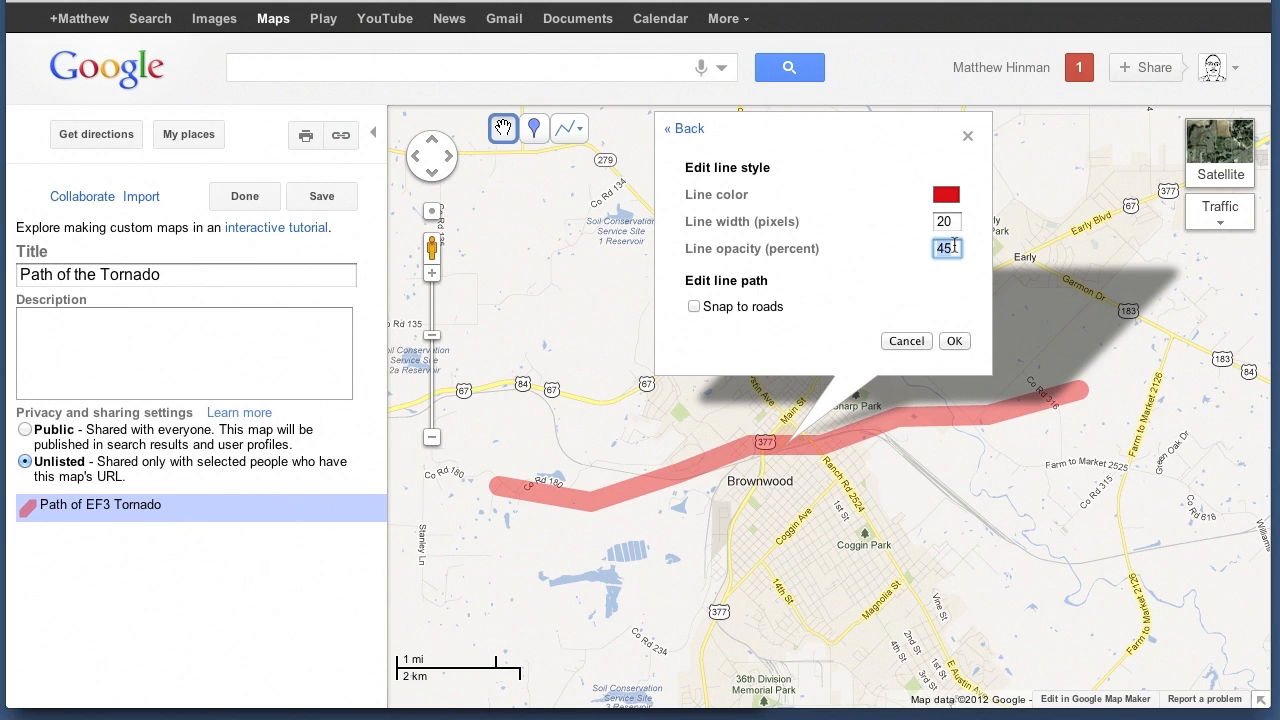
text(75)
key(Tab)
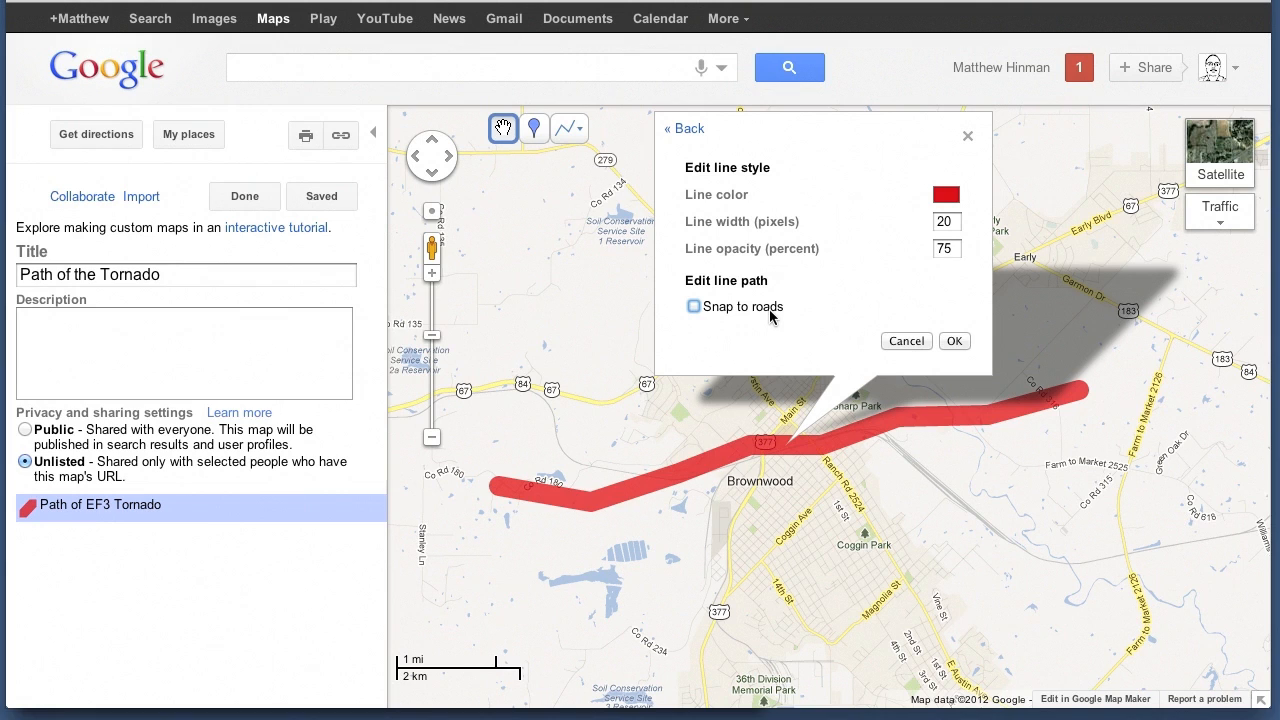
click(957, 342)
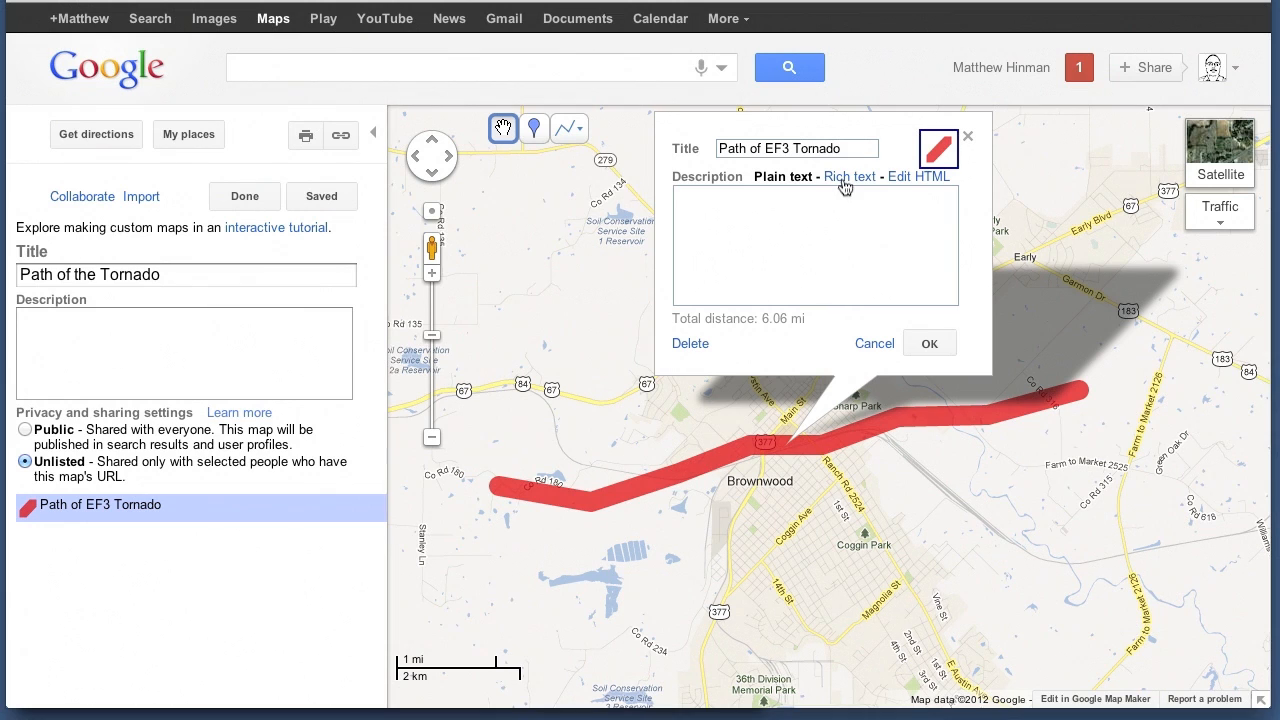
click(929, 345)
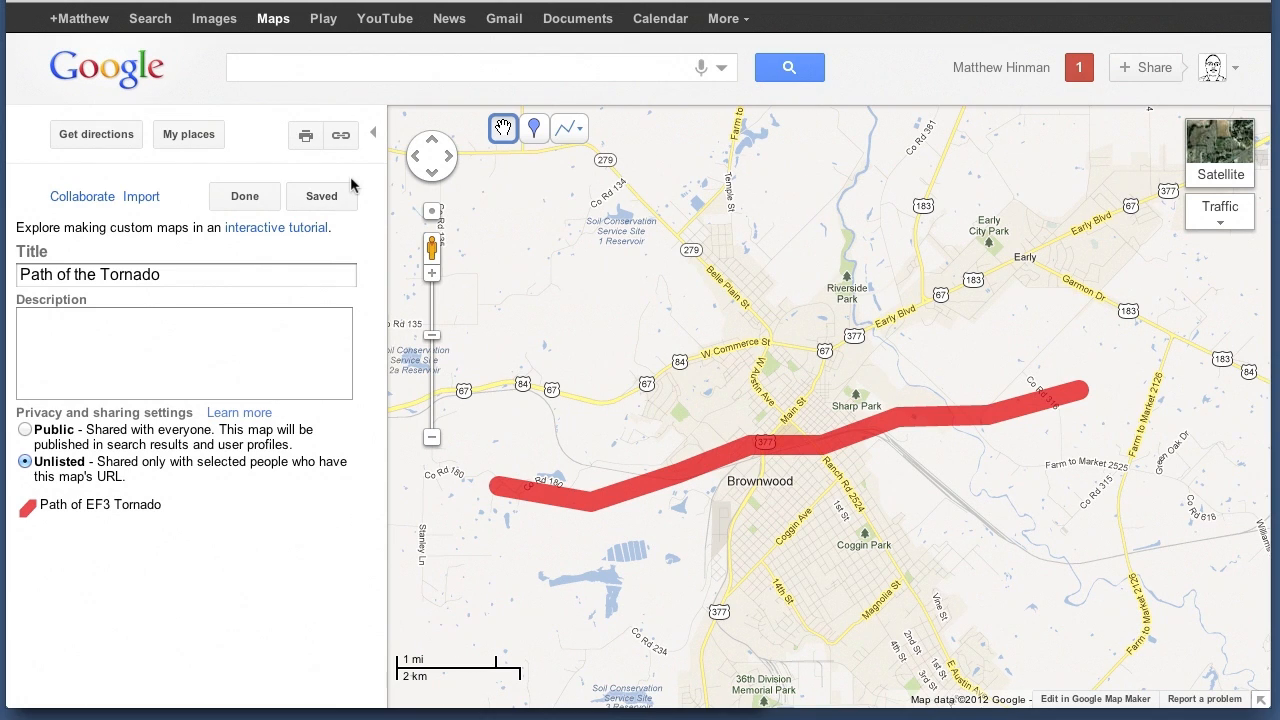
Reopen the saved map for editing and add a placemark on Main St (US 377) just south of the tornado line, near Coleman St
click(240, 196)
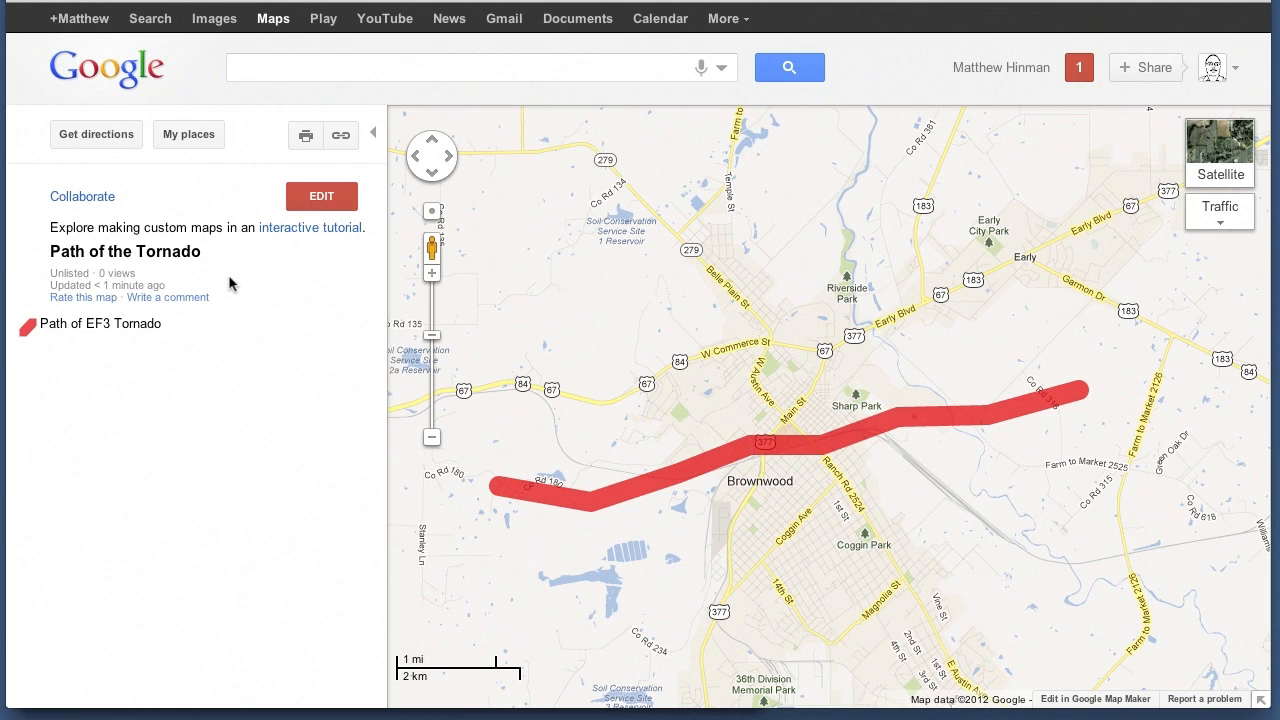
click(316, 194)
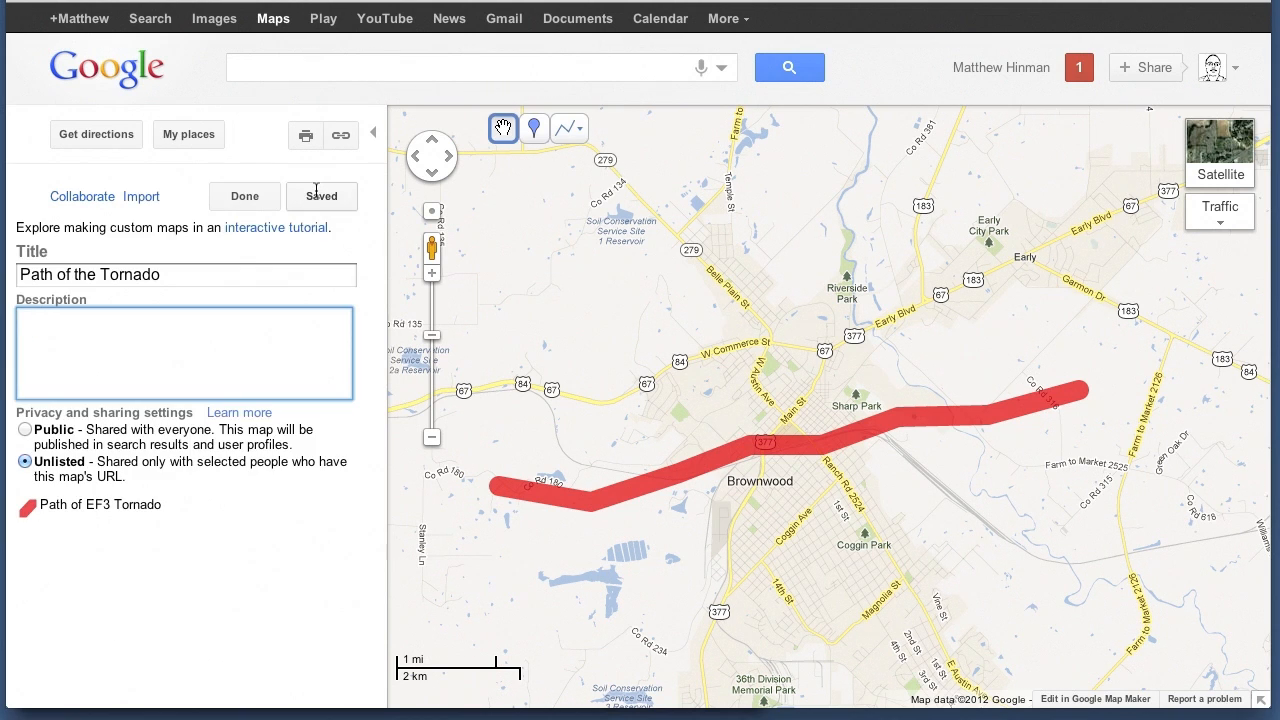
click(432, 273)
click(432, 273)
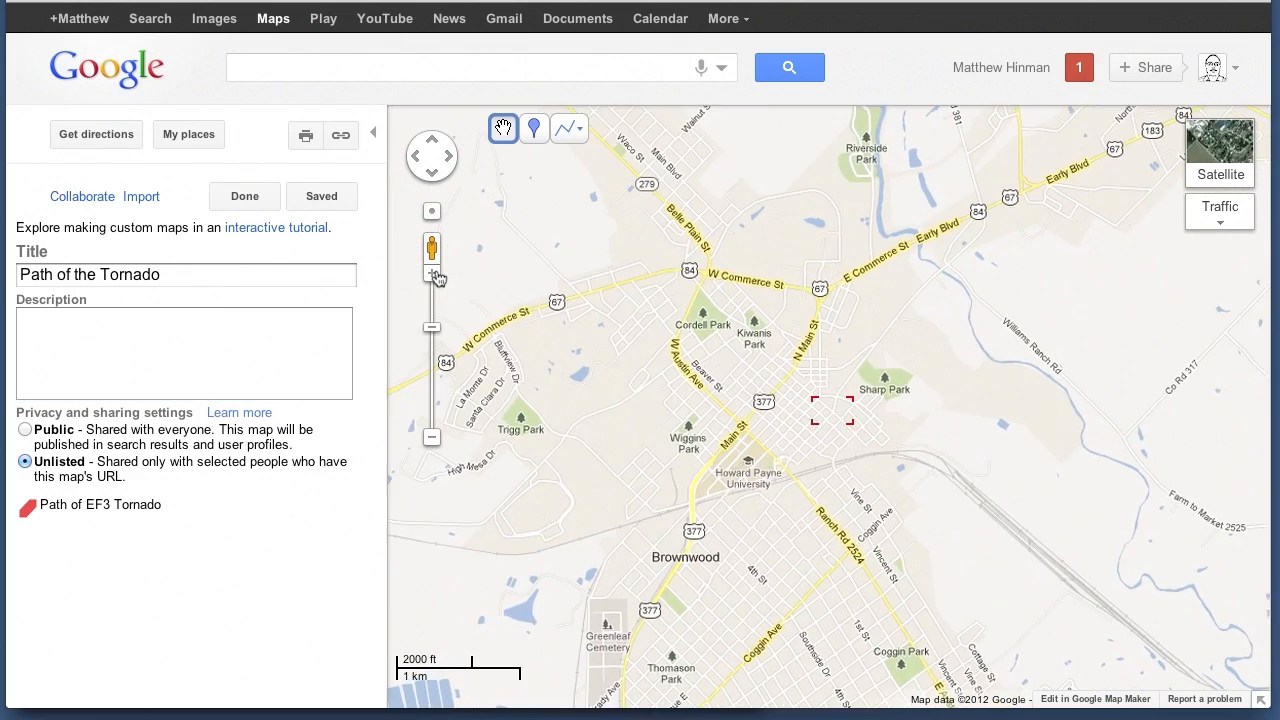
click(432, 273)
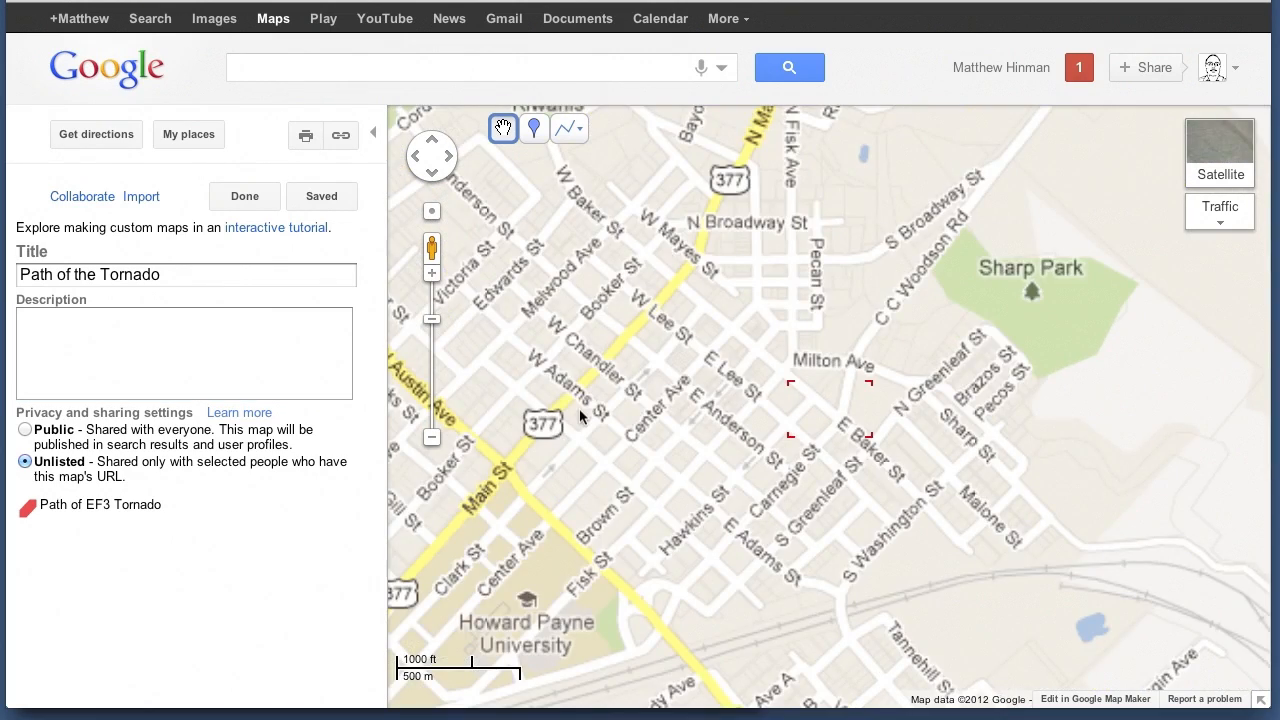
drag(643, 455, 779, 270)
drag(661, 306, 767, 244)
mouse_move(711, 345)
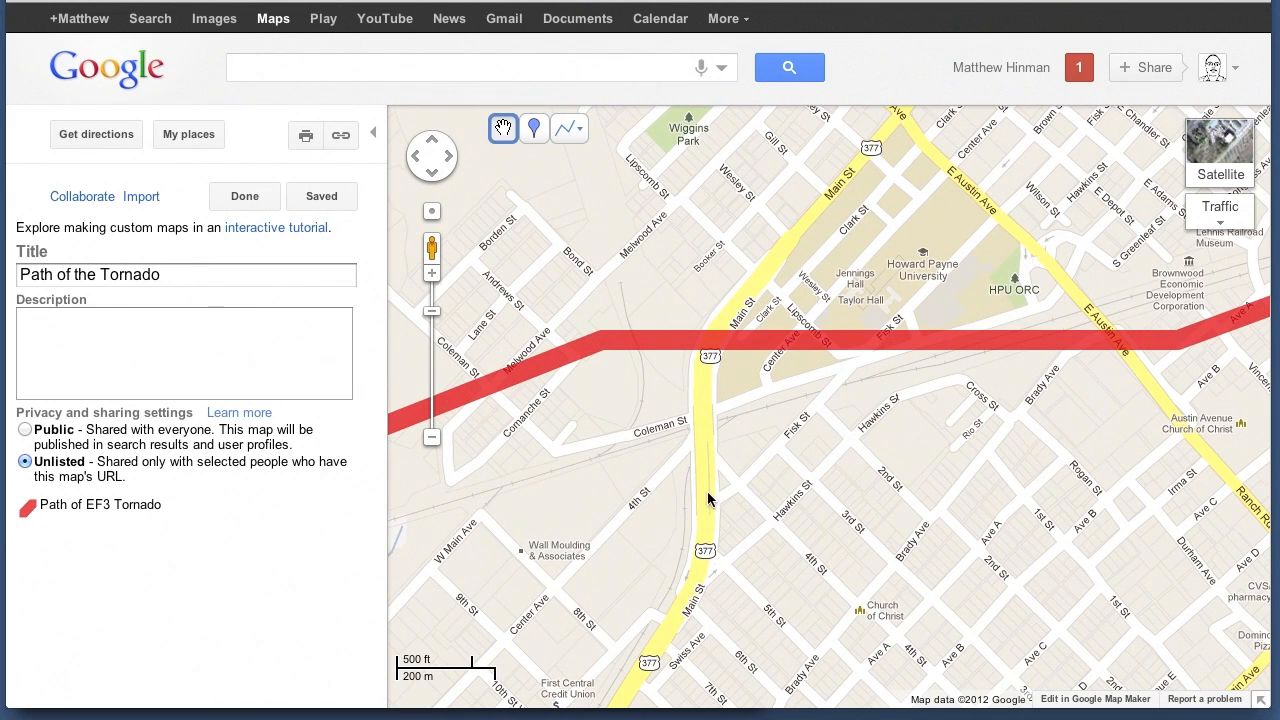
click(535, 132)
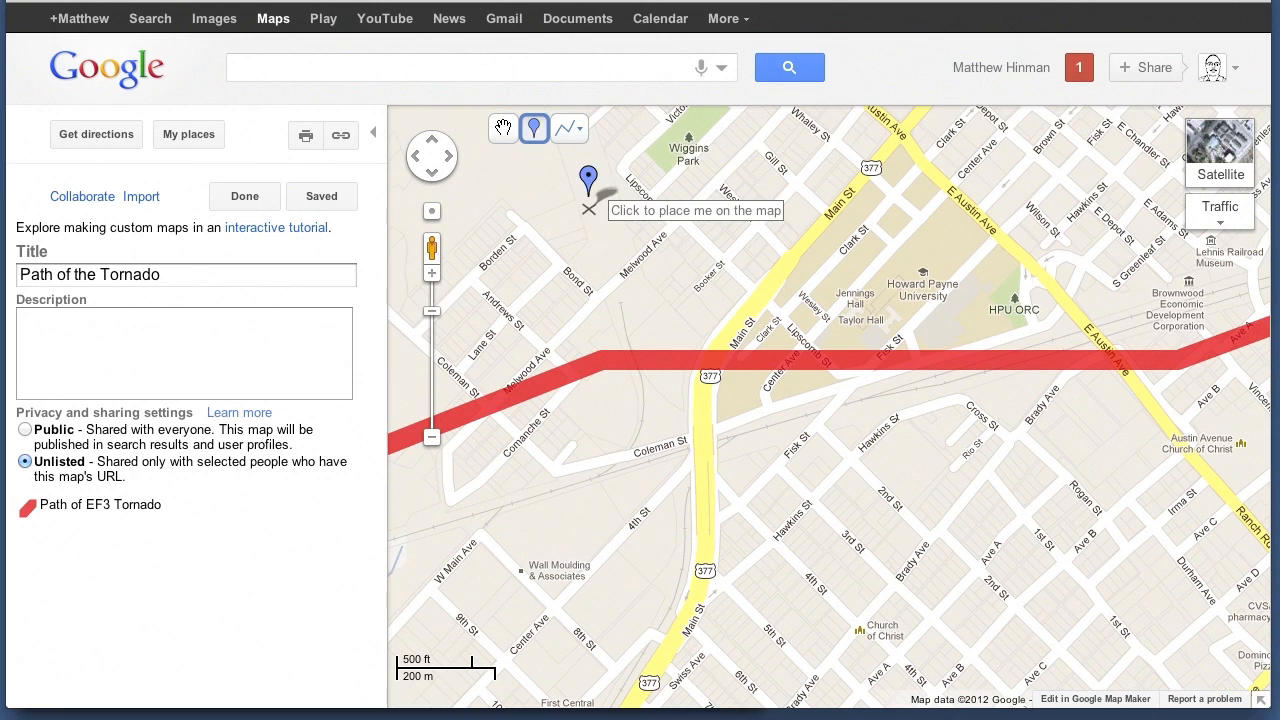
click(704, 427)
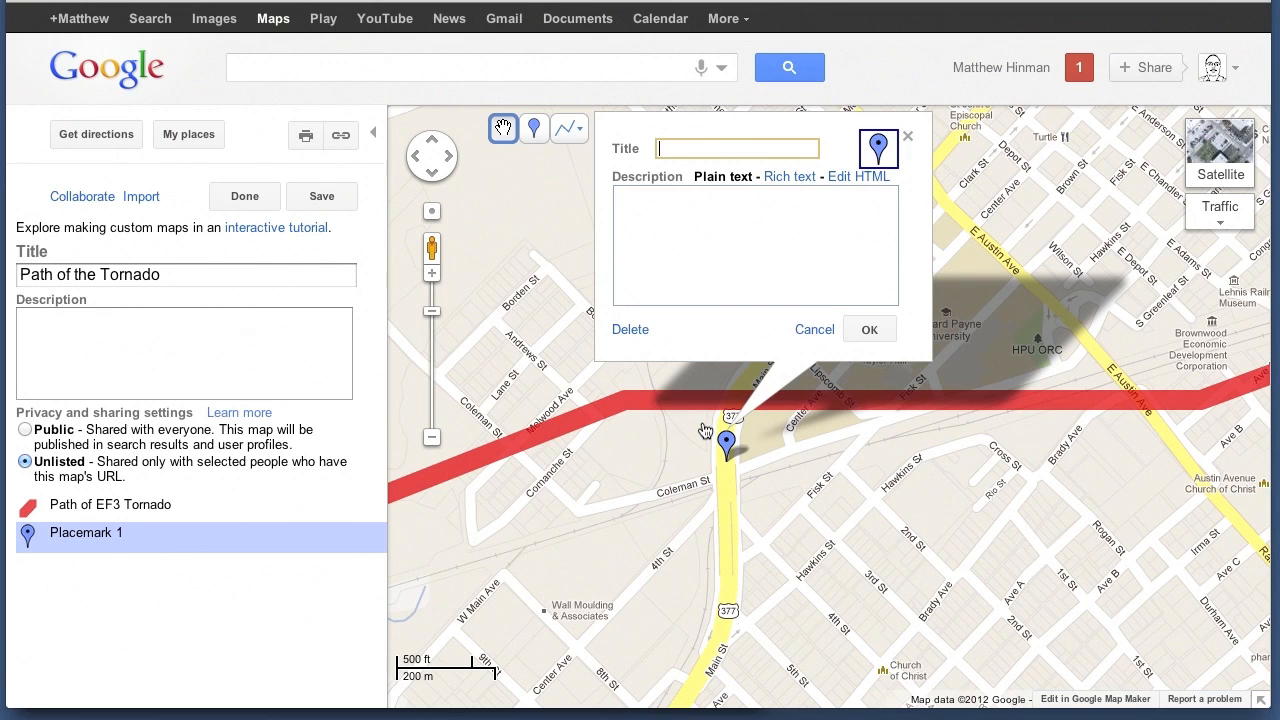
Title the placemark "Truman Harlow Overpass Destroyed"
text(Truman )
text(Harlow Over)
text(pass De)
text(stroyed)
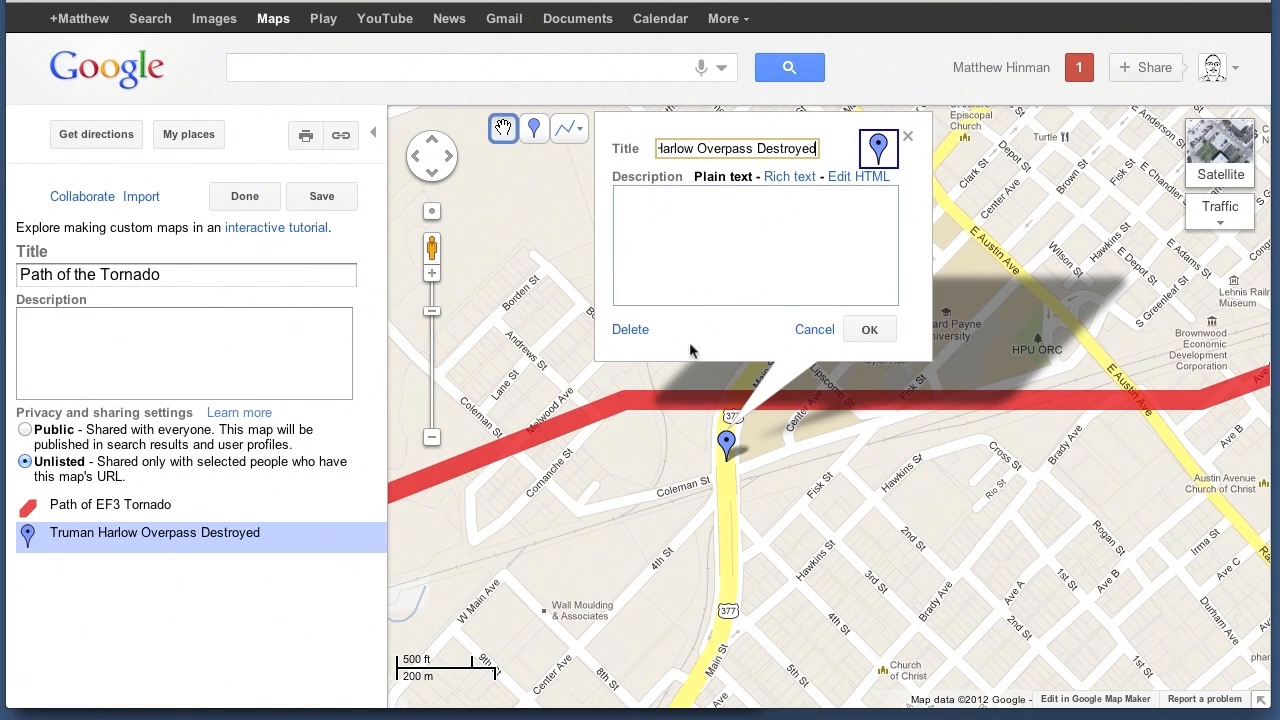
Enter the overpass placemark's description as "Traffic now being rerouted via Carnegie St"
click(686, 273)
text(Traffic now being rerouted via)
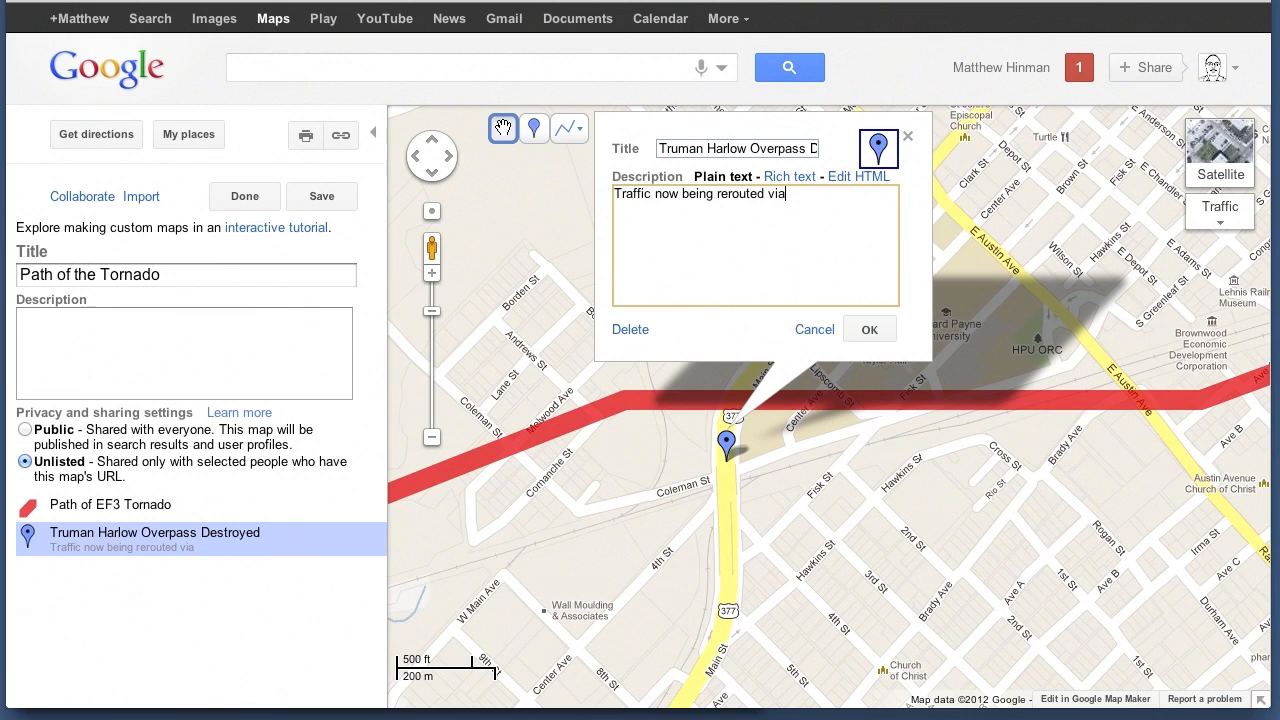
text( Carnegie St)
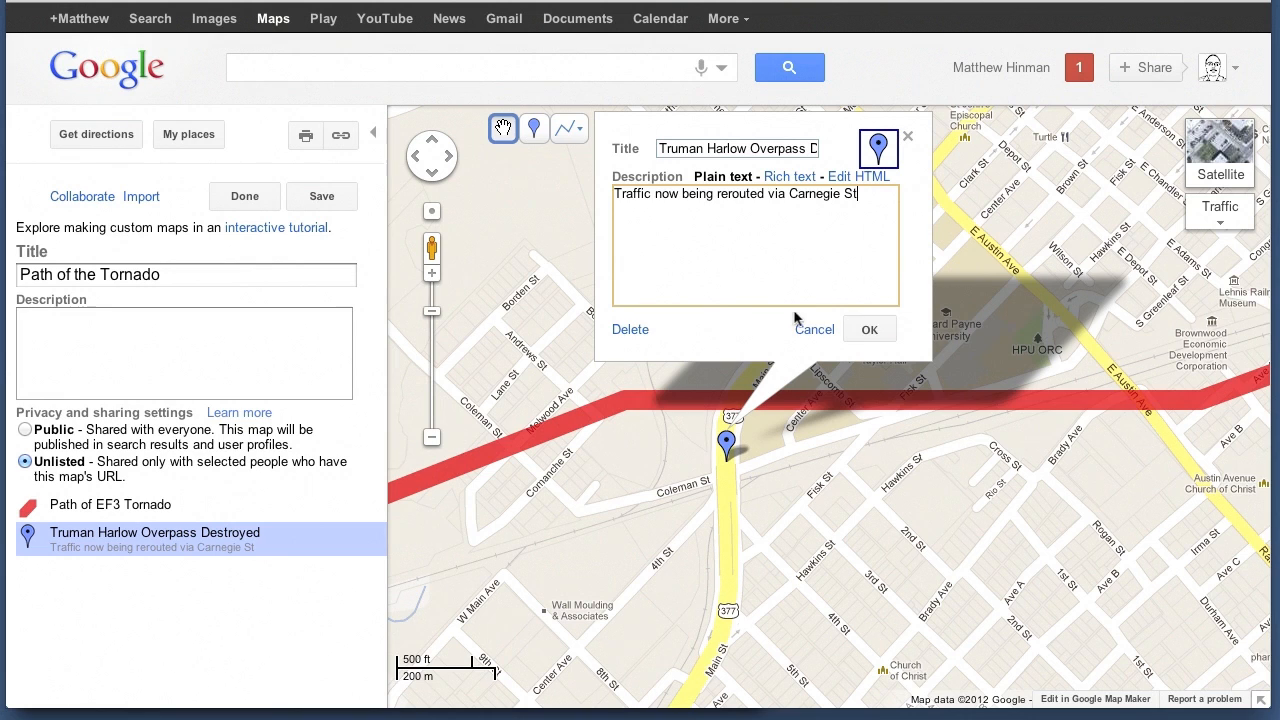
Change the overpass placemark's icon to the pink marker with a black dot and accept the placemark's settings
click(878, 148)
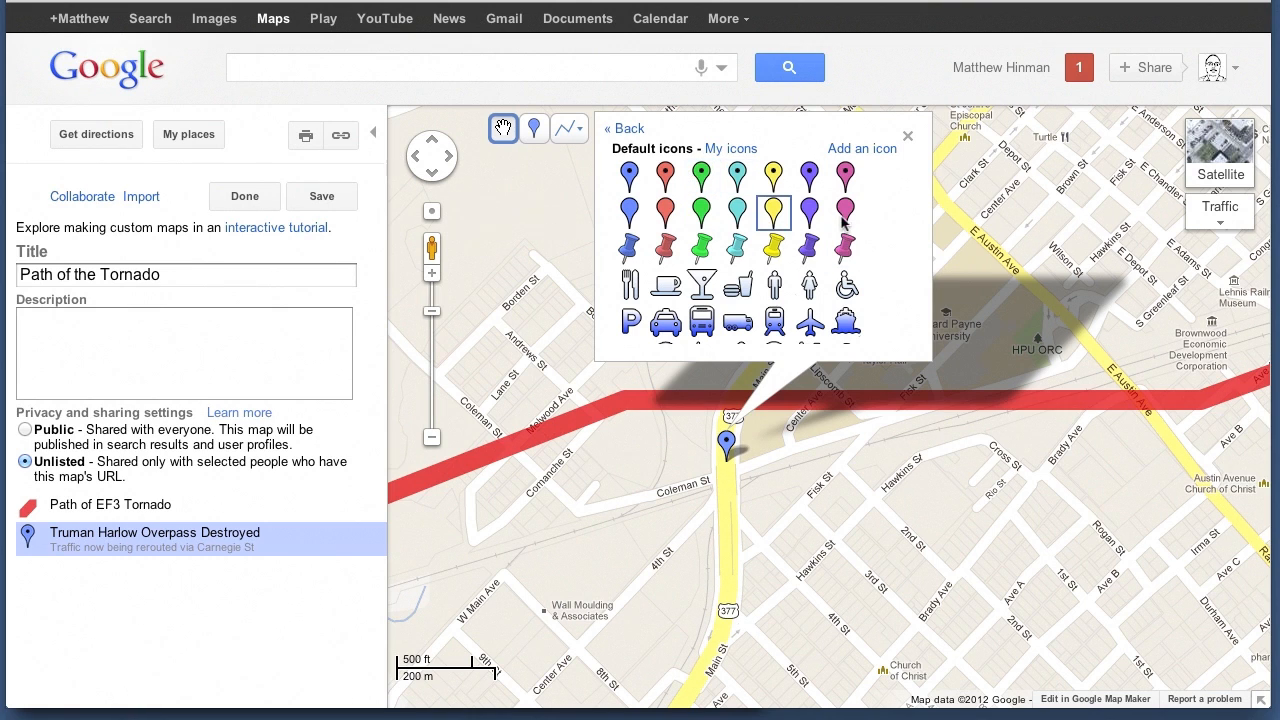
scroll(851, 222, down, 1)
scroll(851, 220, down, 3)
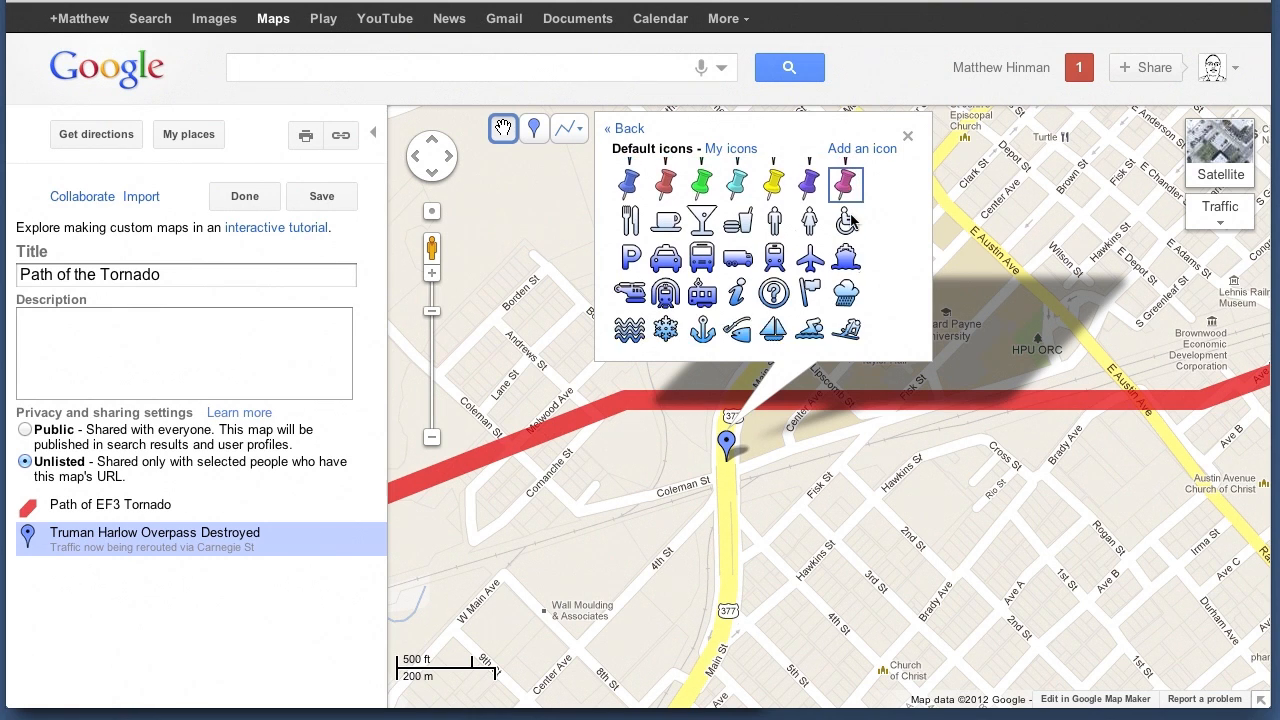
scroll(851, 220, down, 5)
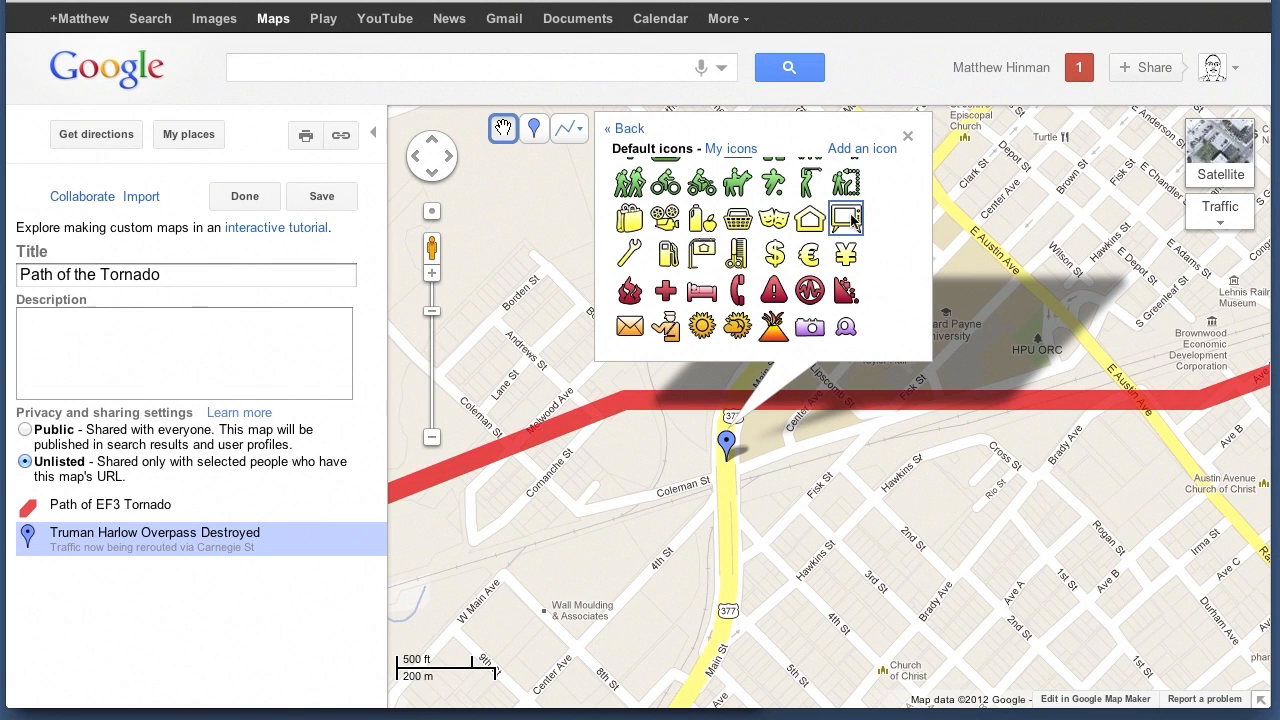
scroll(851, 220, up, 9)
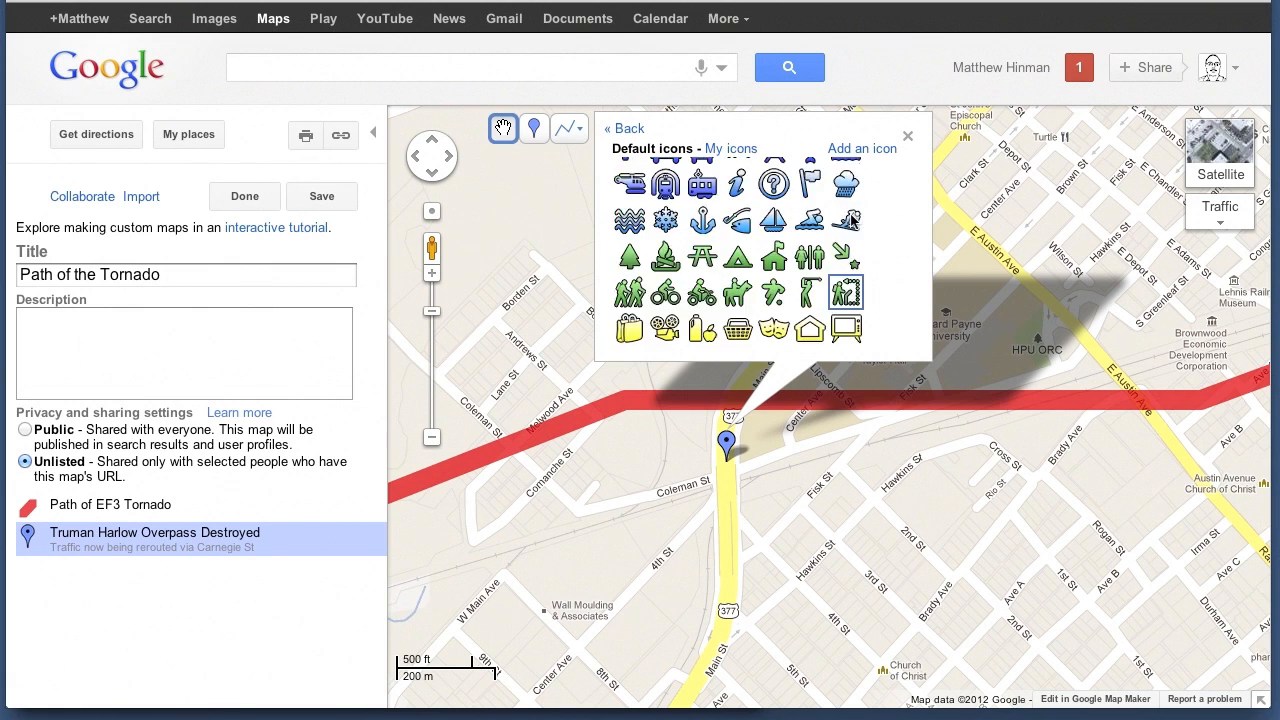
scroll(851, 220, down, 3)
scroll(851, 220, up, 3)
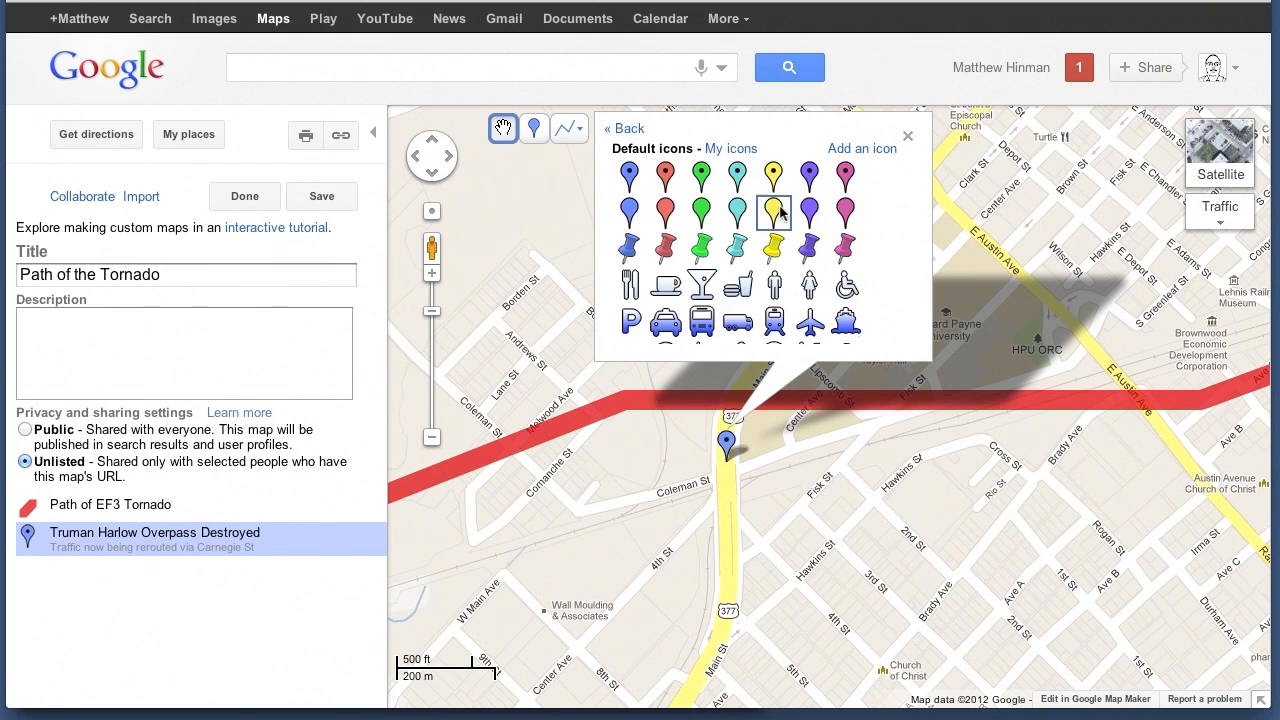
scroll(875, 244, down, 5)
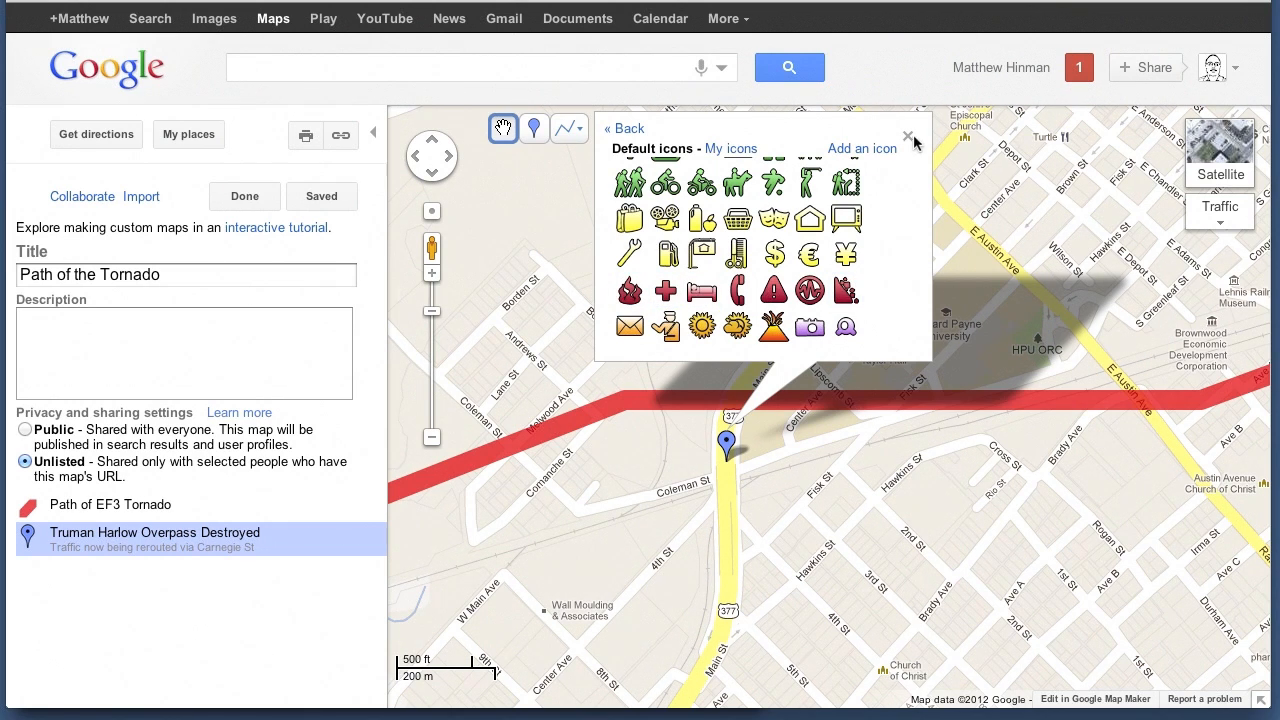
scroll(848, 205, up, 5)
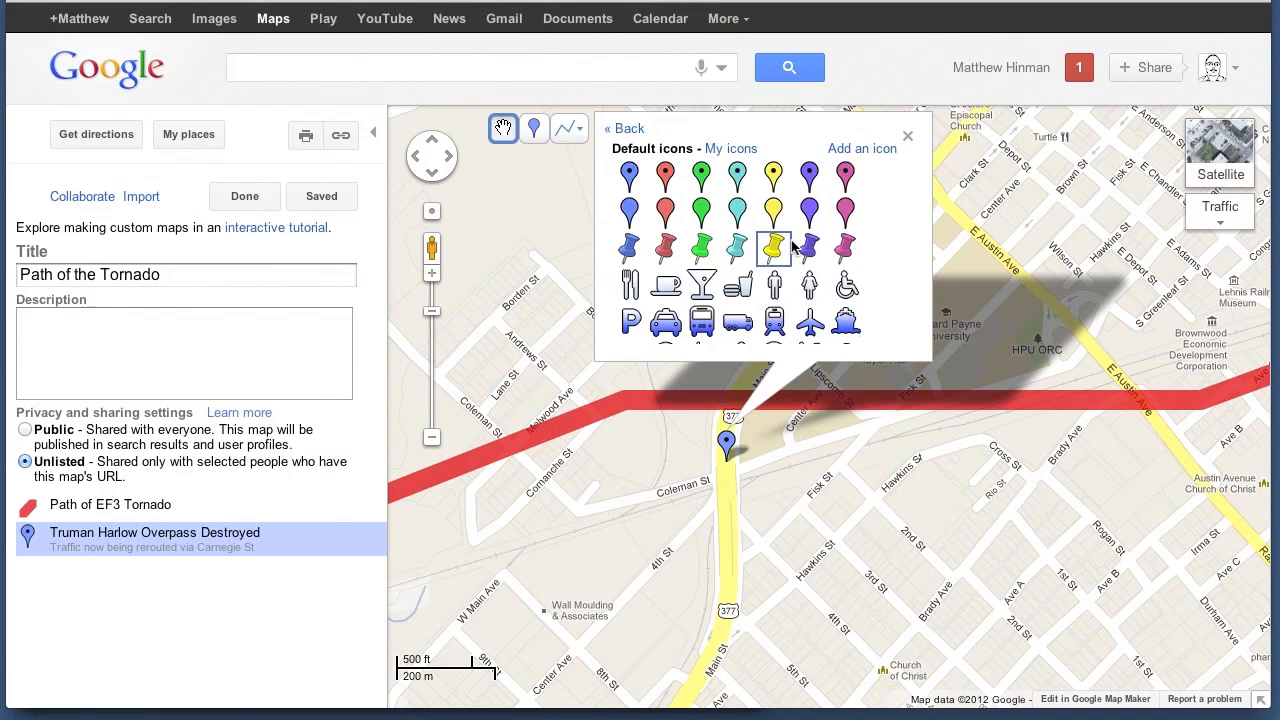
click(846, 176)
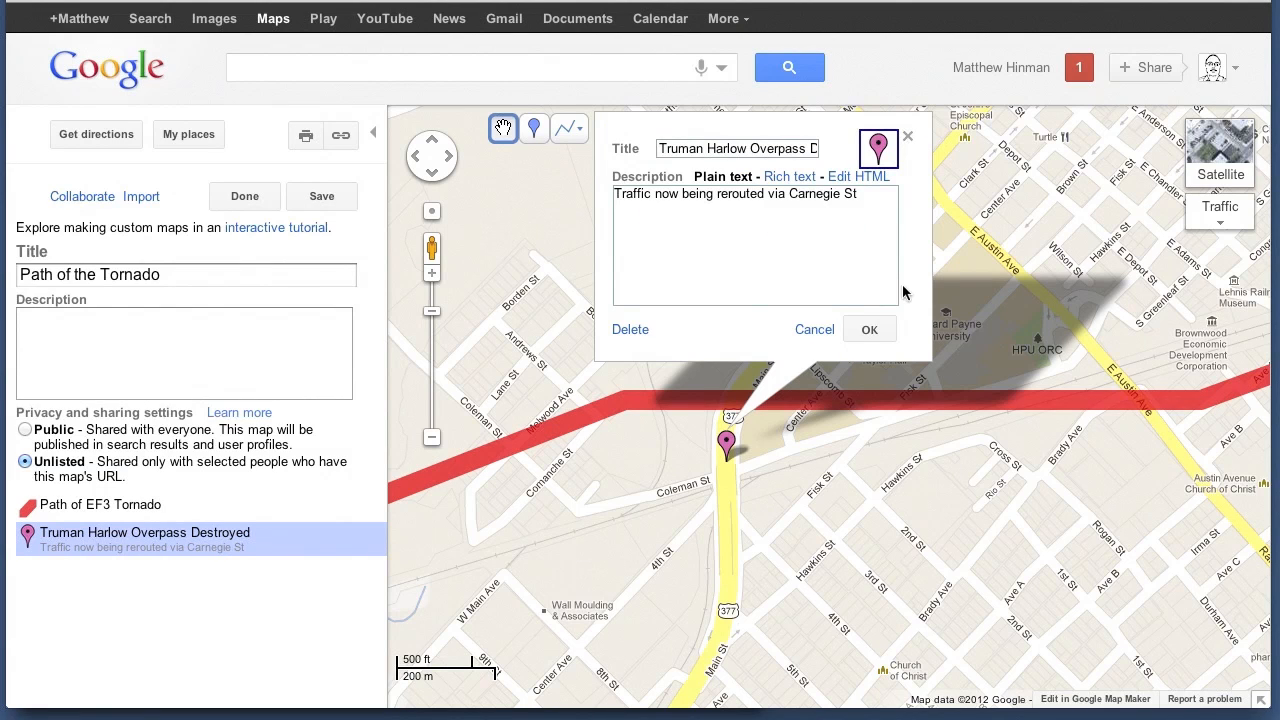
click(869, 329)
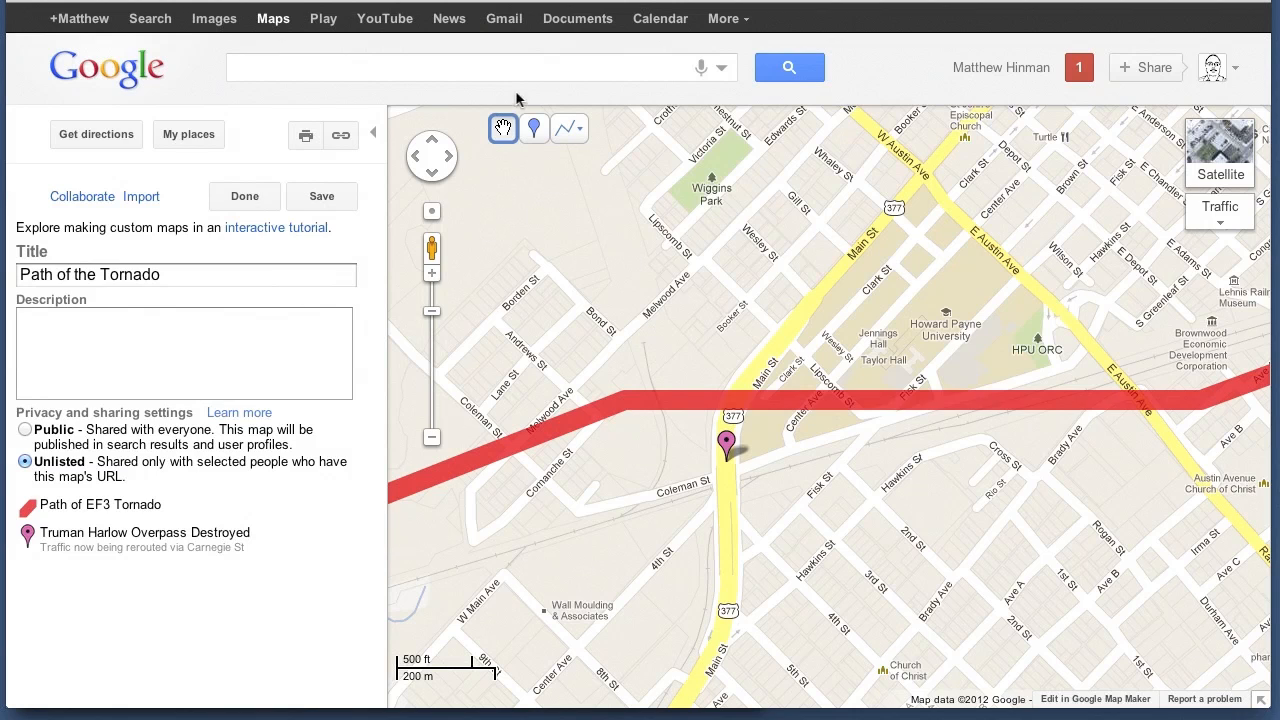
Draw a closed five-cornered shape over Brownwood just south of the tornado line, reaching down to Coggin Ave and east to Ranch Rd 2524
click(570, 129)
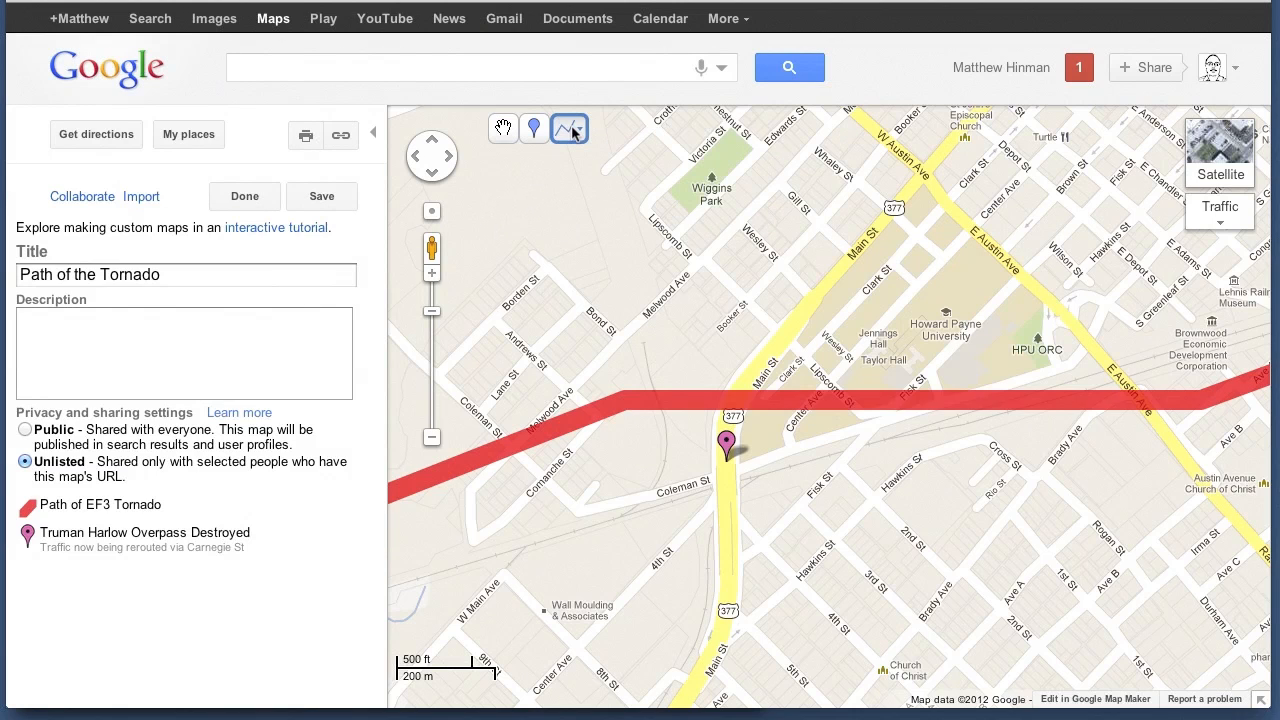
mouse_move(571, 129)
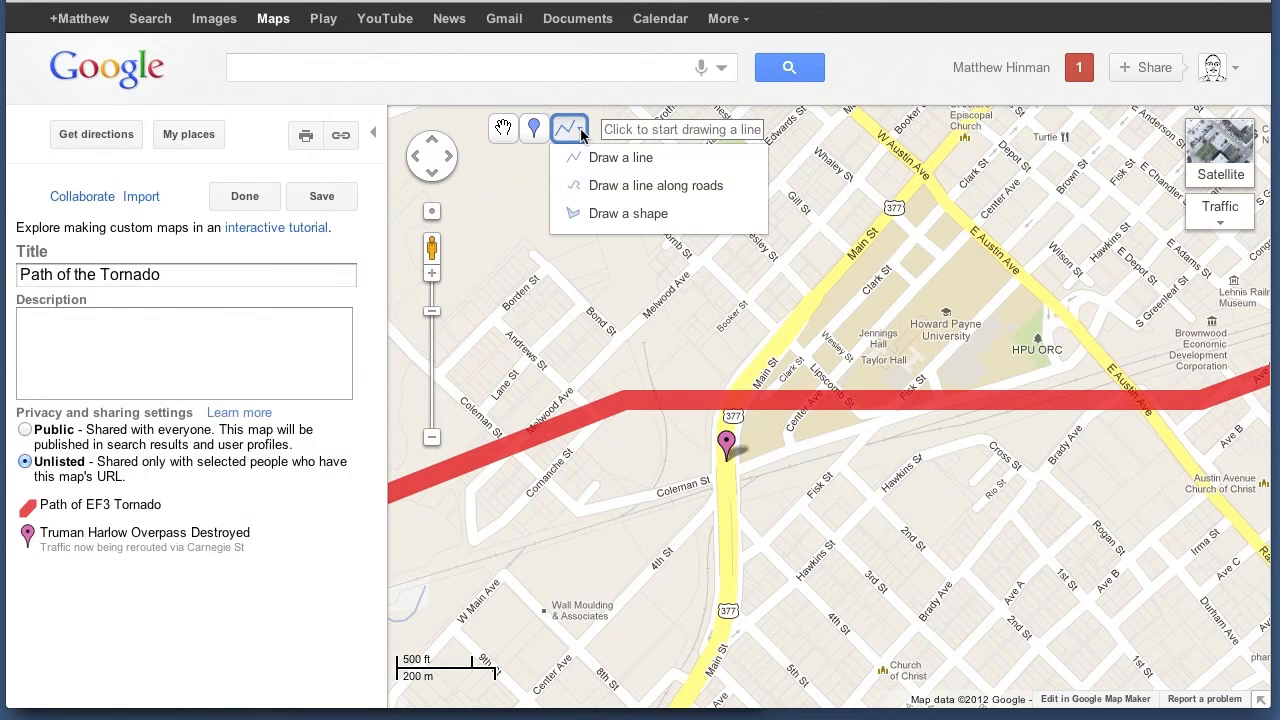
click(604, 213)
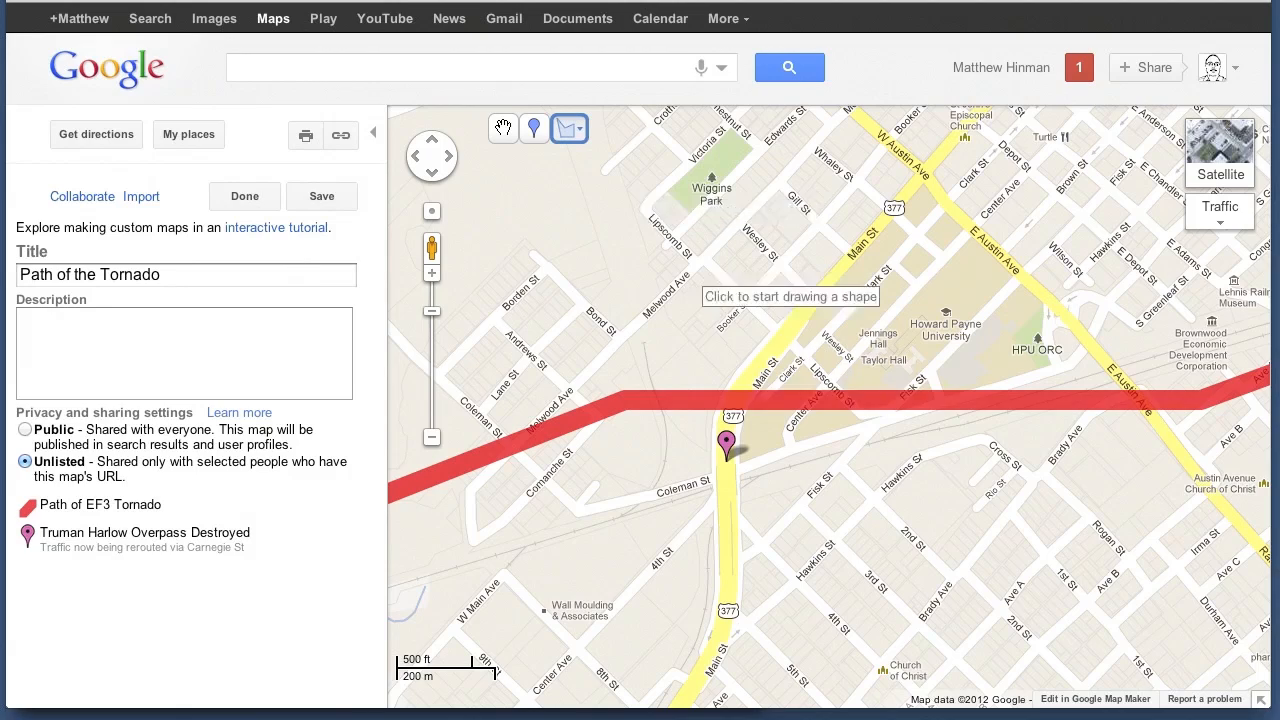
click(432, 439)
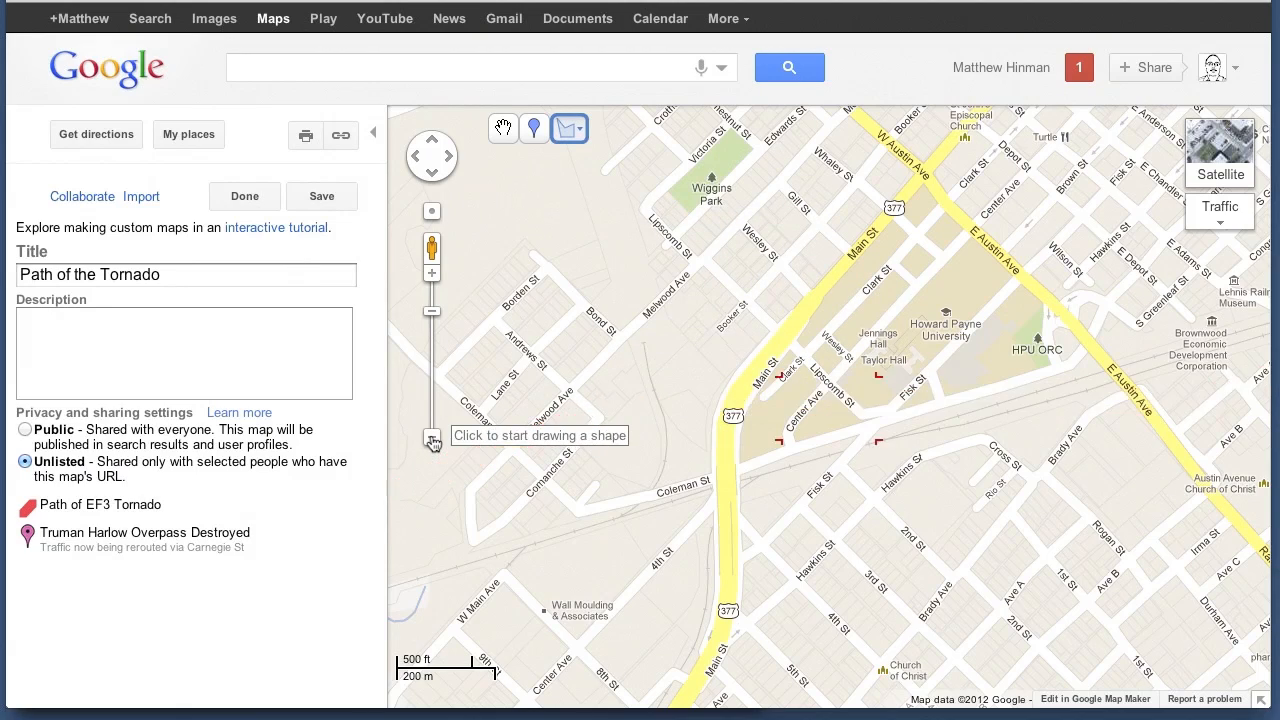
click(432, 439)
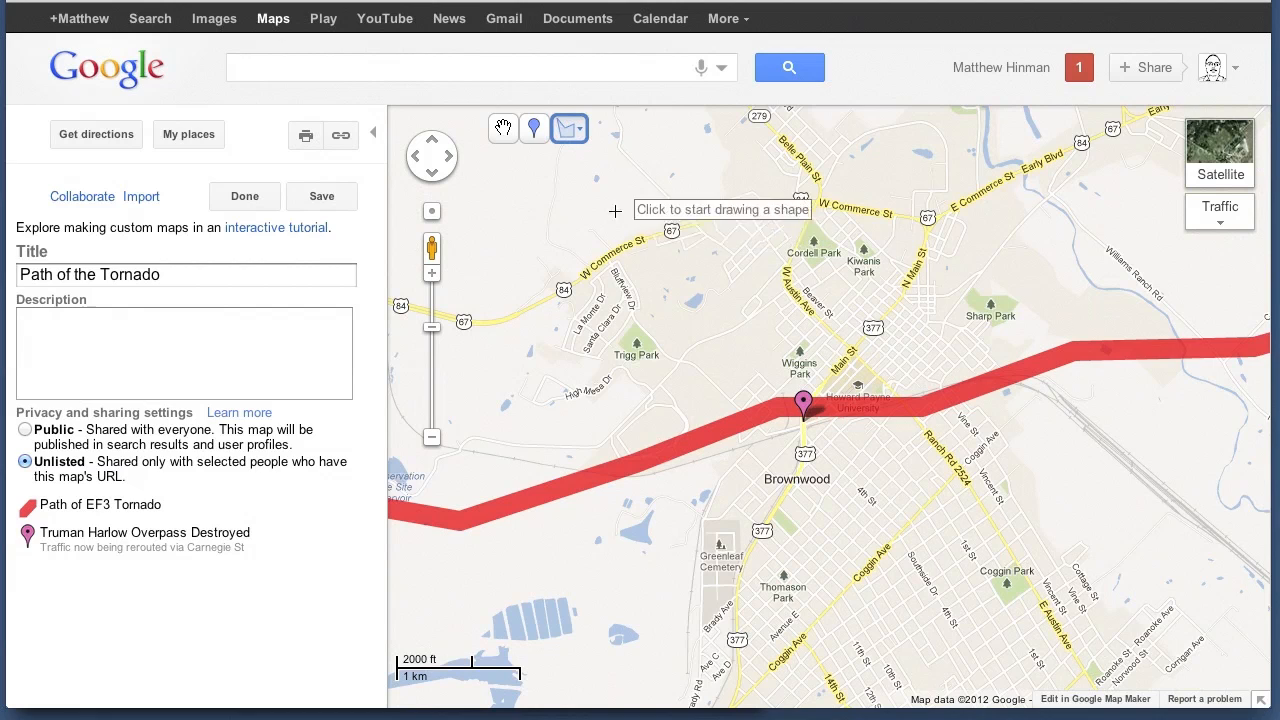
click(736, 467)
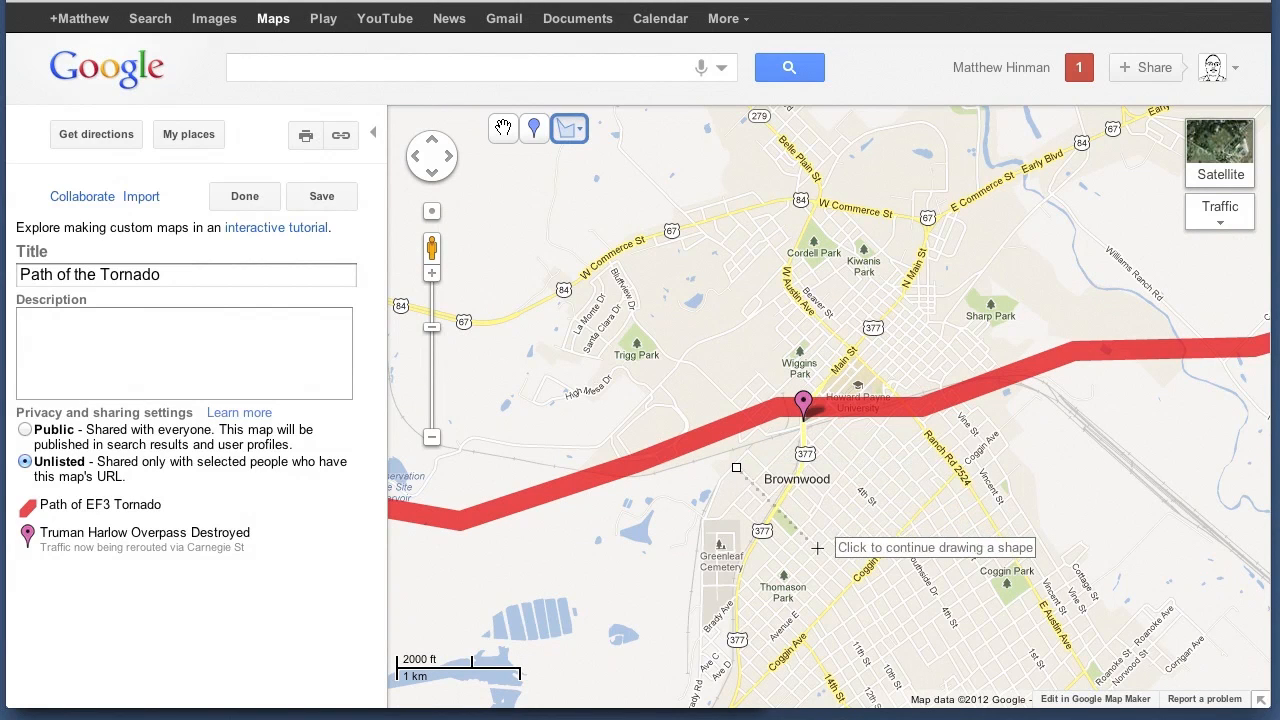
click(857, 579)
click(960, 473)
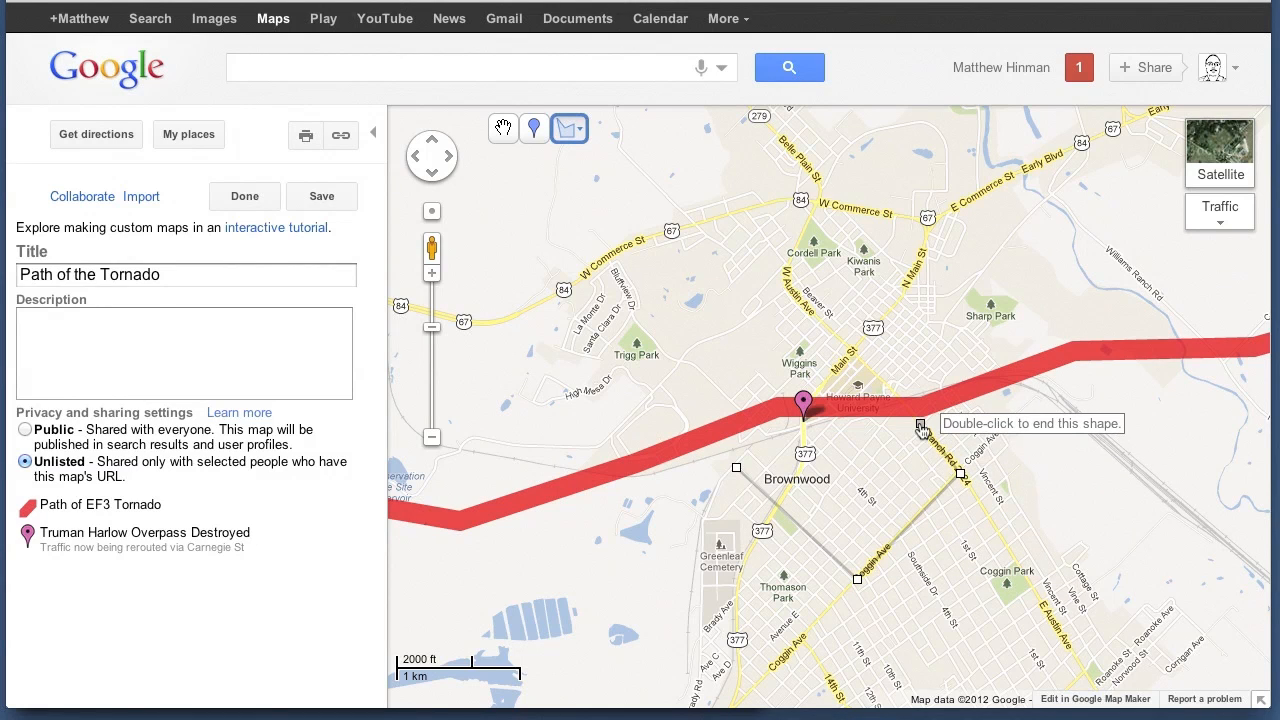
click(805, 423)
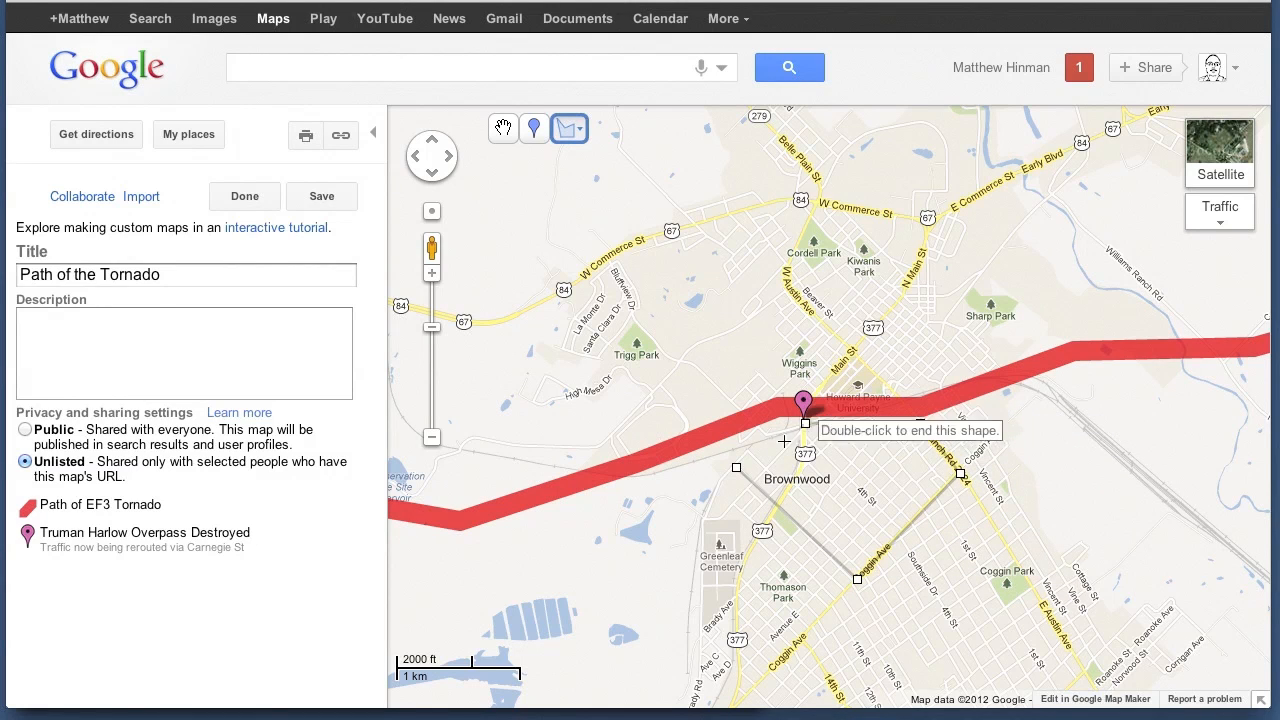
click(737, 470)
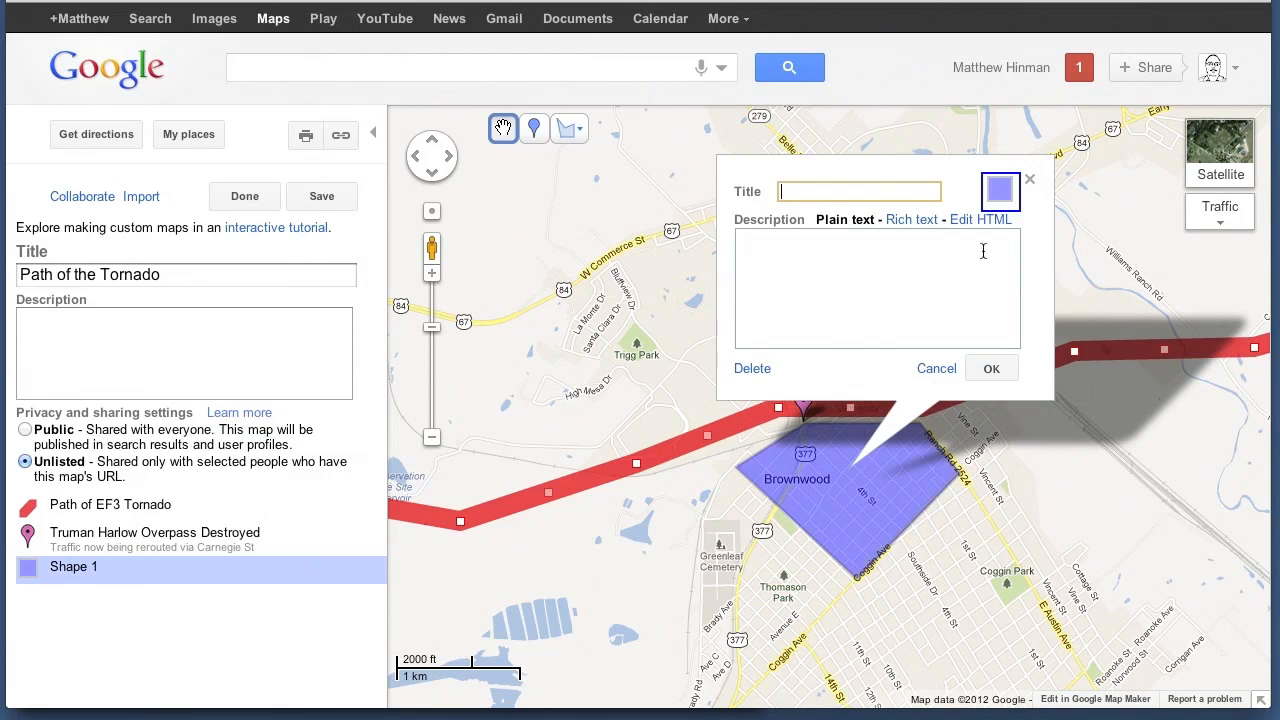
Set the Brownwood shape's fill color to yellow and accept the shape style
click(1002, 197)
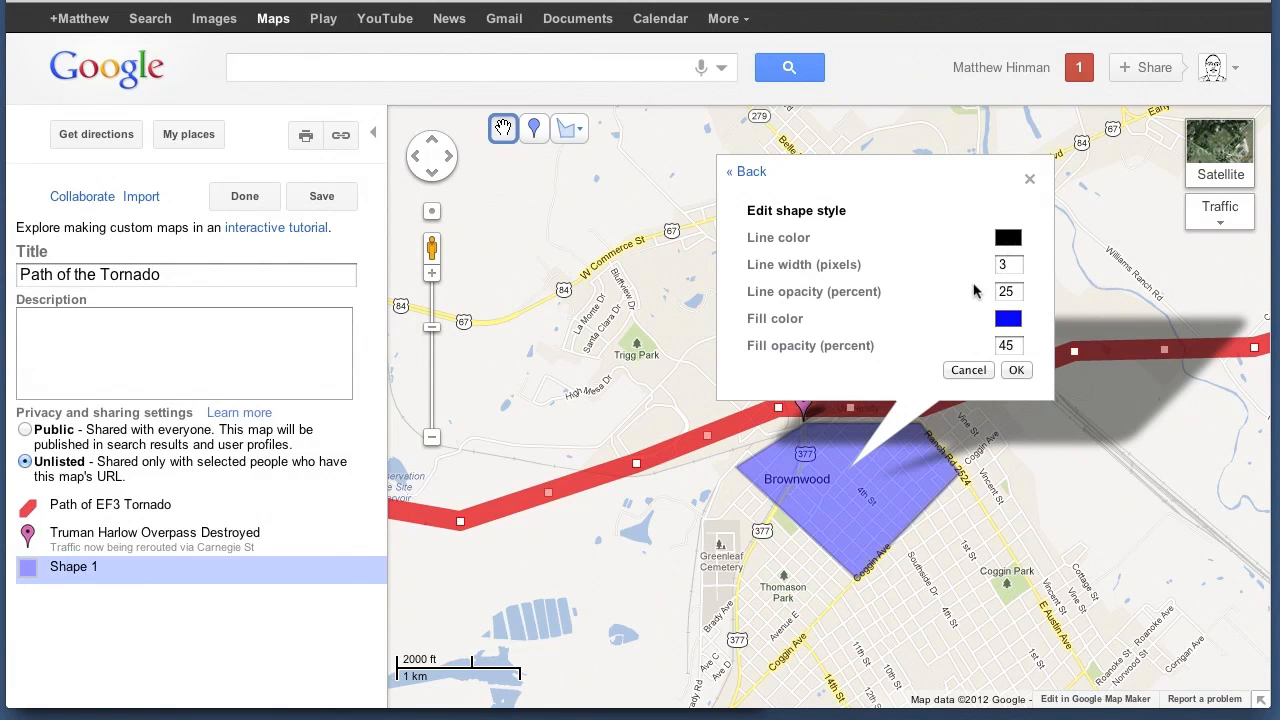
click(1010, 321)
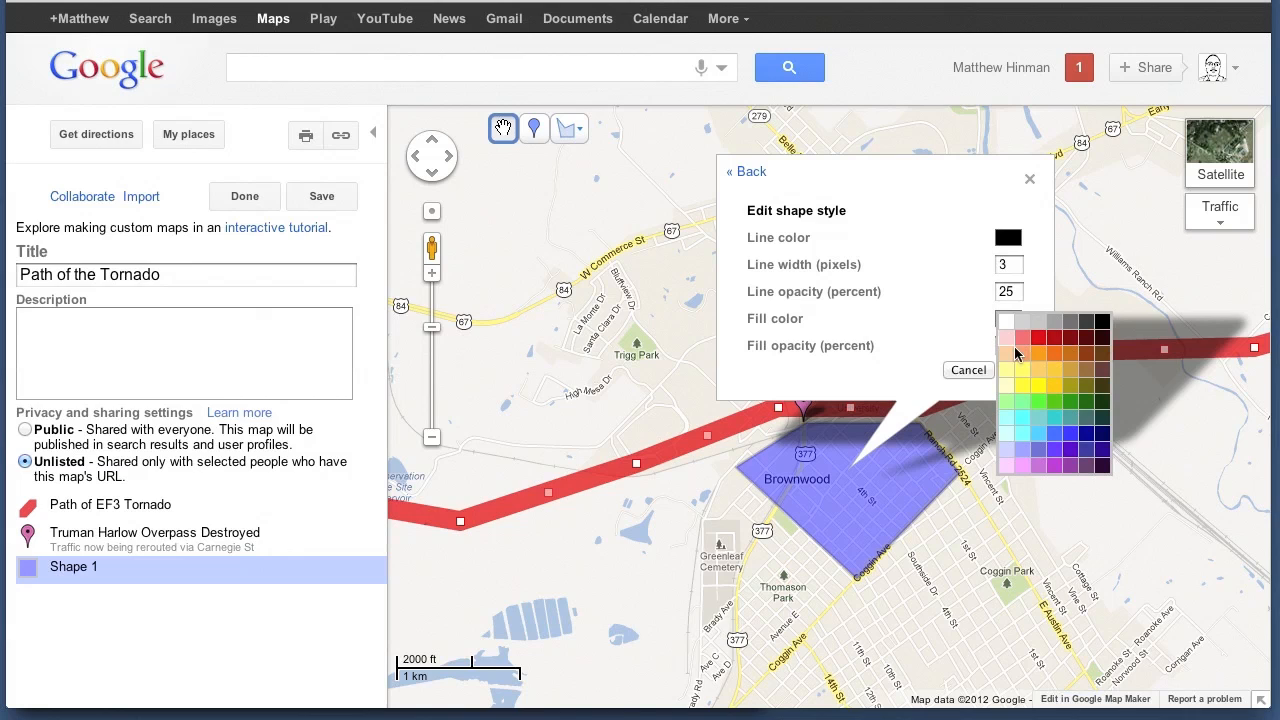
click(1036, 386)
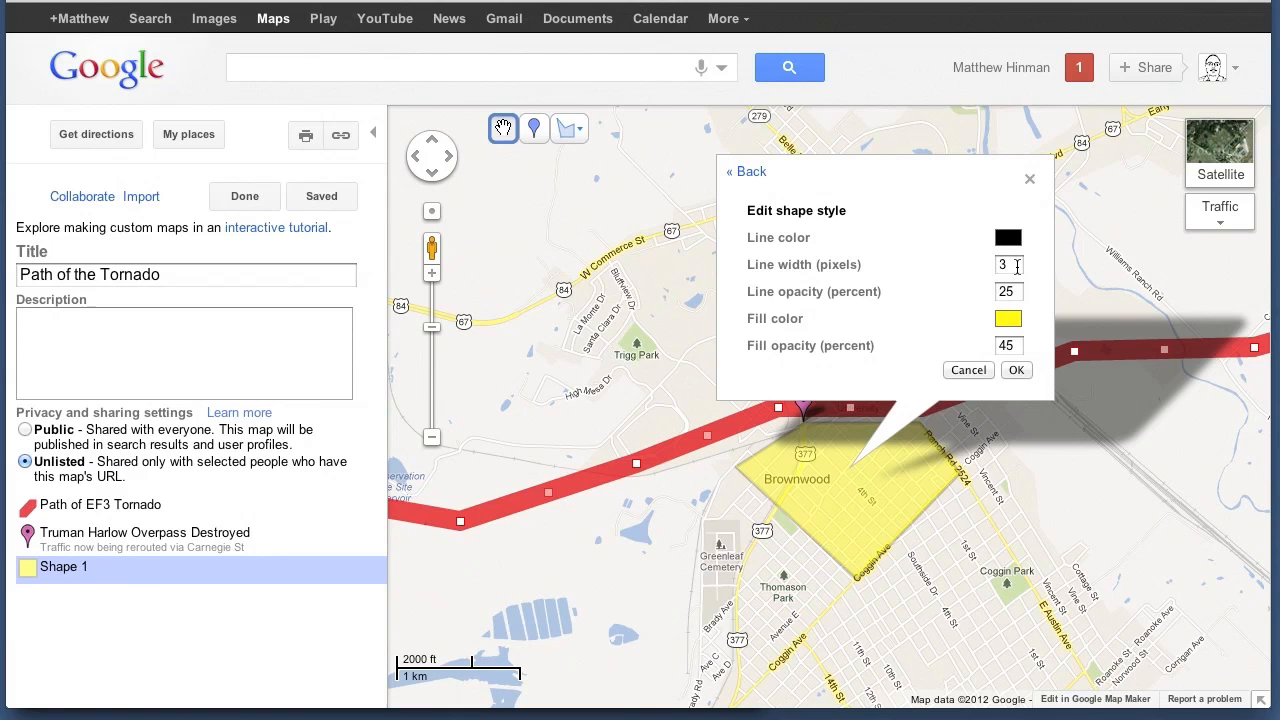
click(1015, 372)
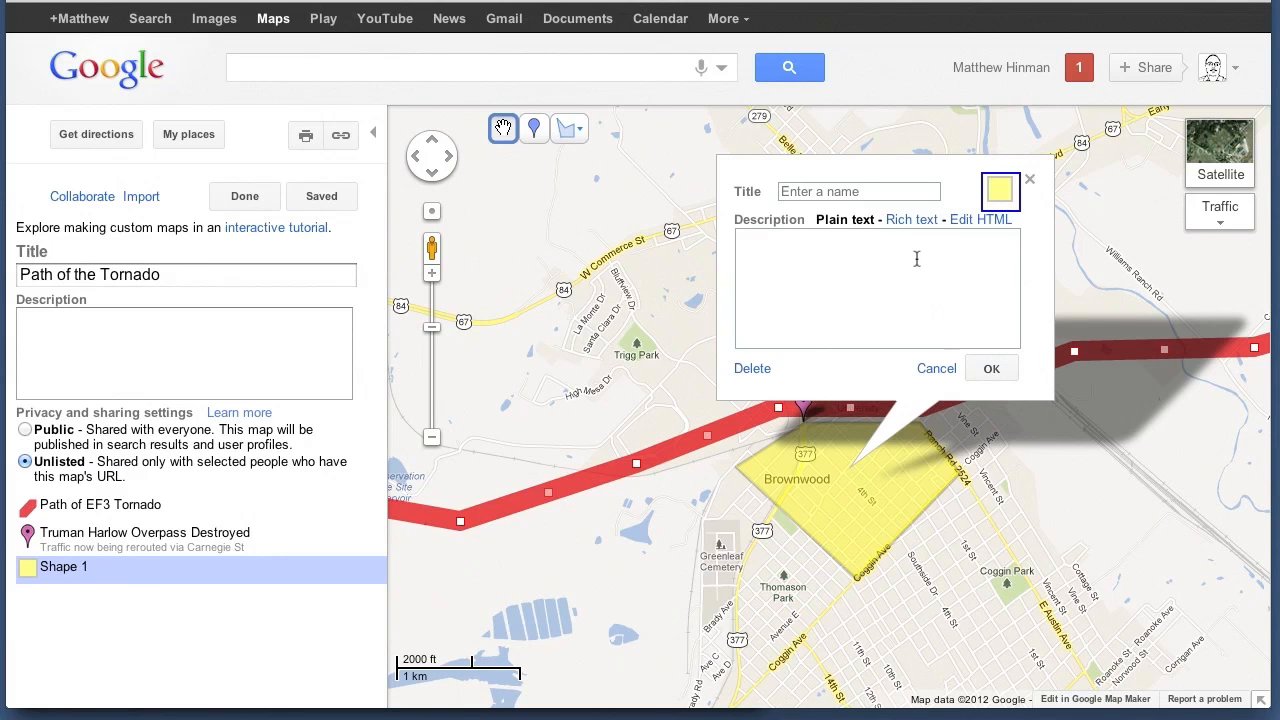
Title the yellow shape "No power"
click(855, 193)
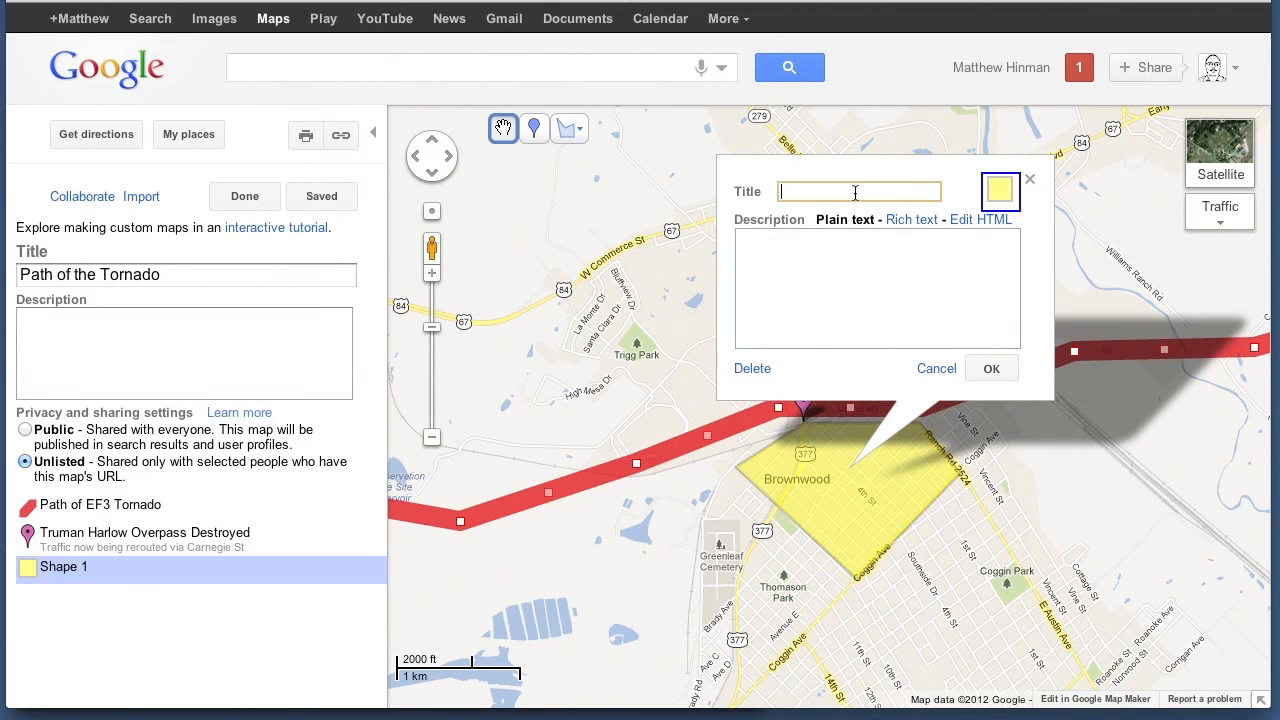
text(This section o)
key(BackSpace)
key(BackSpace)
key(BackSpace)
key(BackSpace)
key(BackSpace)
key(BackSpace)
key(BackSpace)
key(BackSpace)
key(BackSpace)
key(BackSpace)
key(BackSpace)
key(BackSpace)
key(BackSpace)
key(BackSpace)
text(No power)
Enter the yellow shape's description as "This section of the city has no power."
click(868, 250)
text(This section of this)
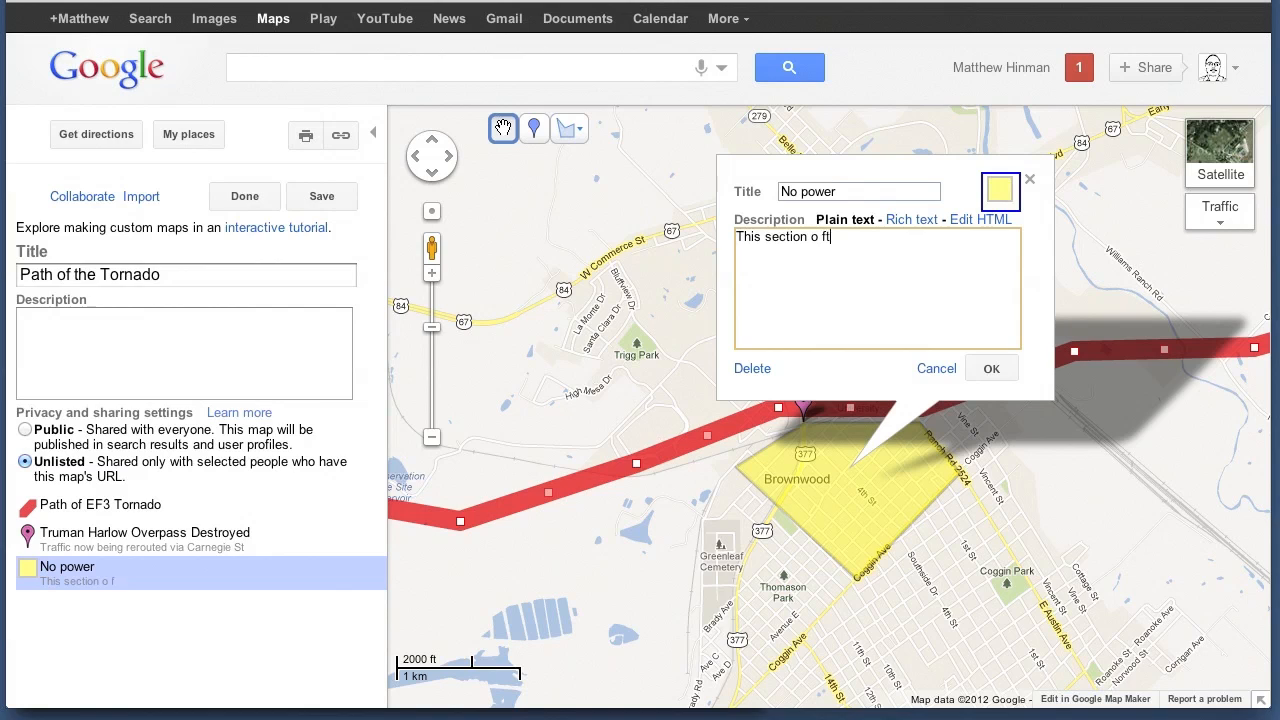
key(BackSpace)
key(BackSpace)
key(BackSpace)
key(BackSpace)
key(BackSpace)
text(the city has no power.)
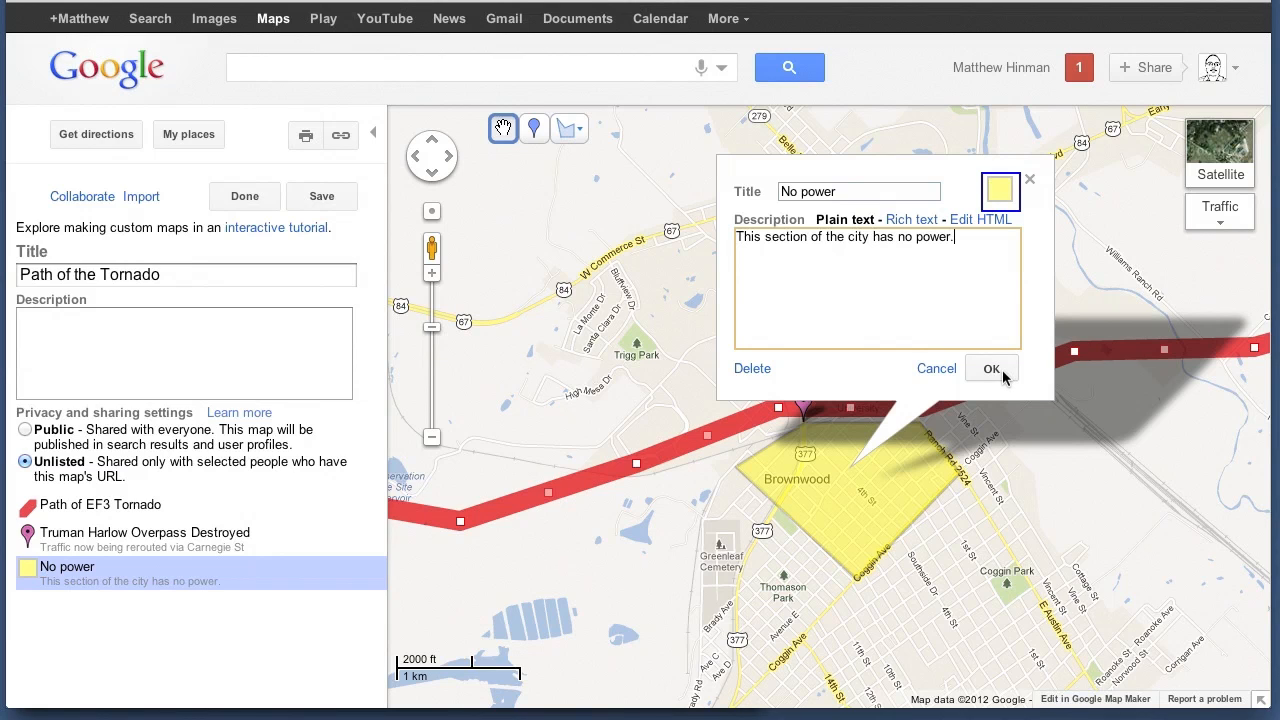
Accept the "No power" shape's details, save the Path of the Tornado map and finish editing it
click(991, 369)
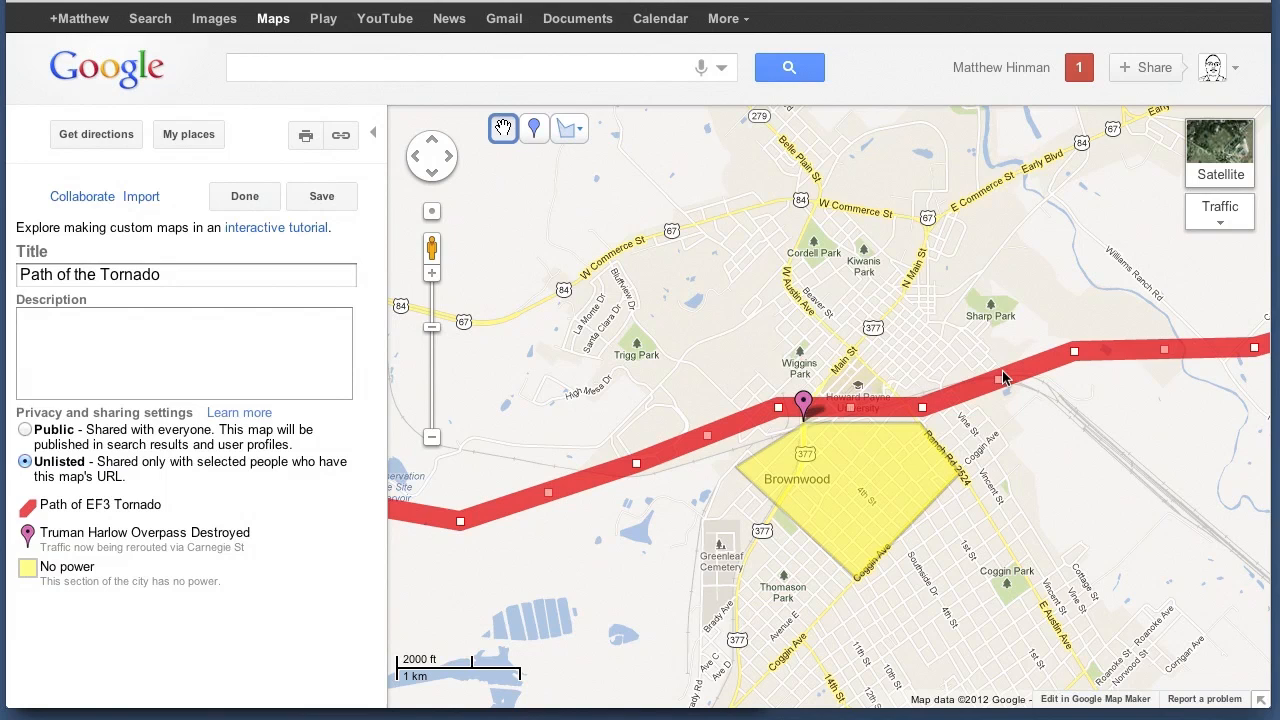
click(329, 198)
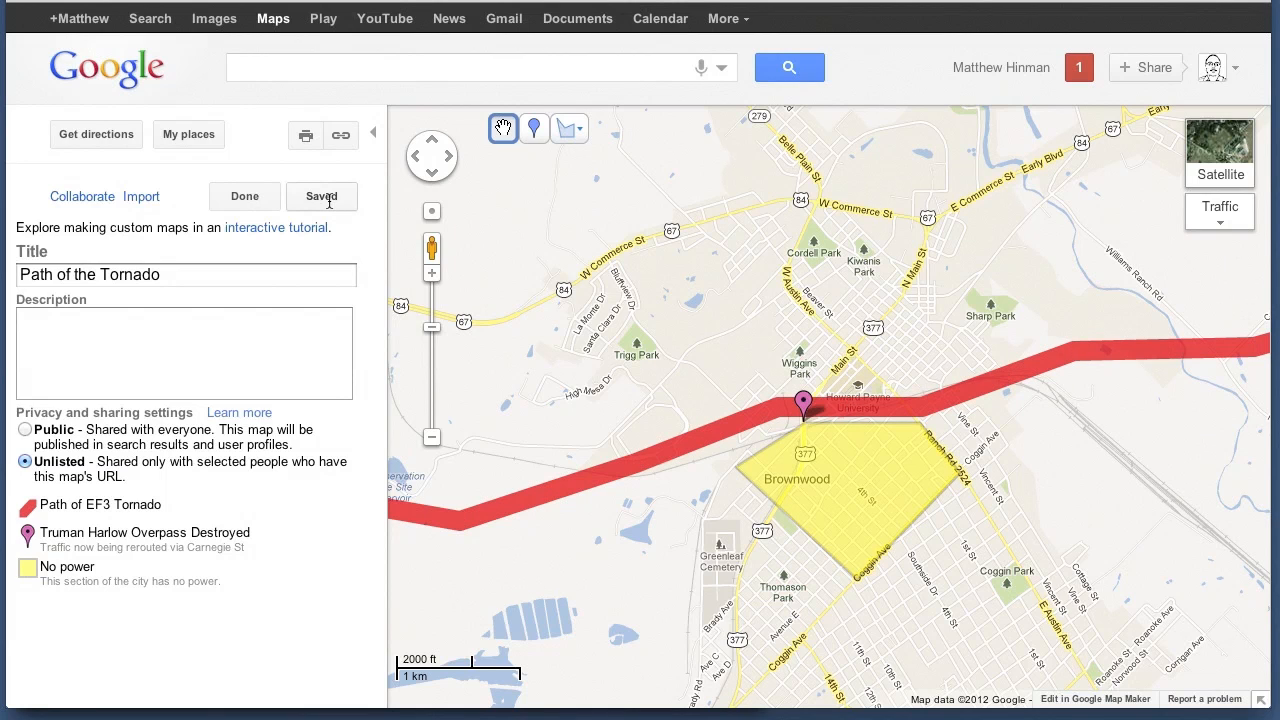
click(250, 197)
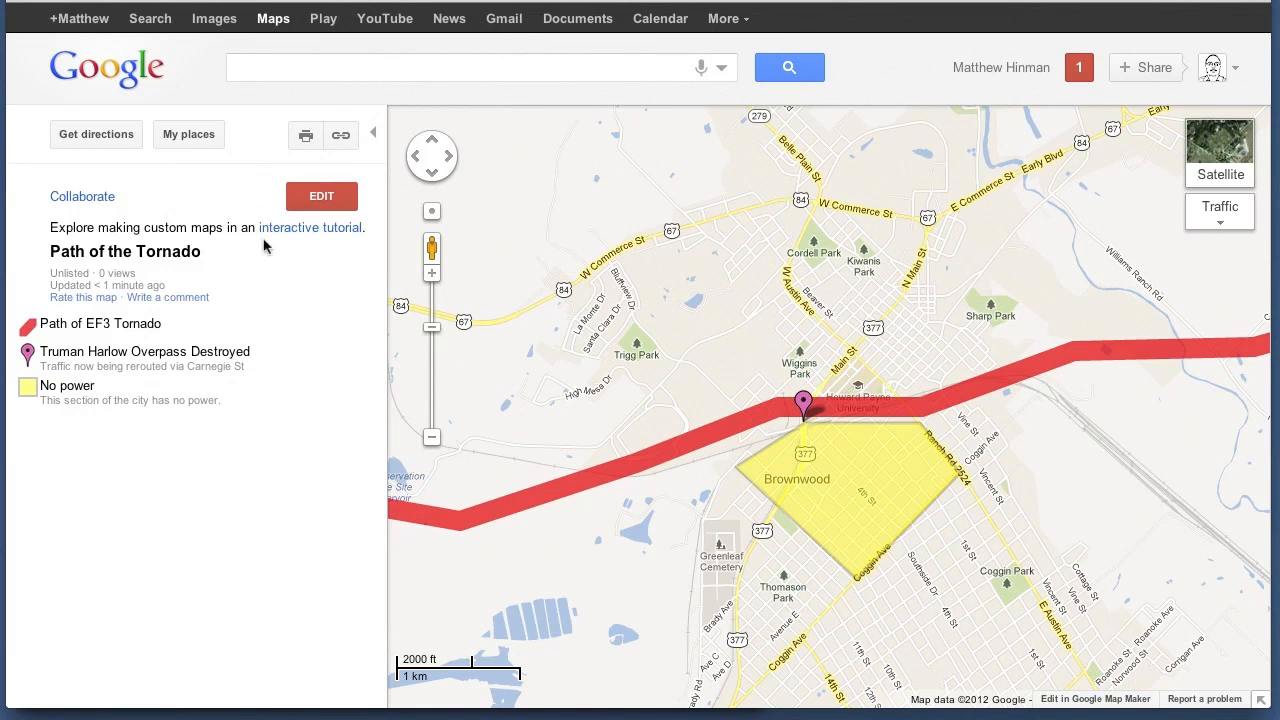
Find the Path of the Tornado map among the saved places, check its options and reopen it
click(188, 136)
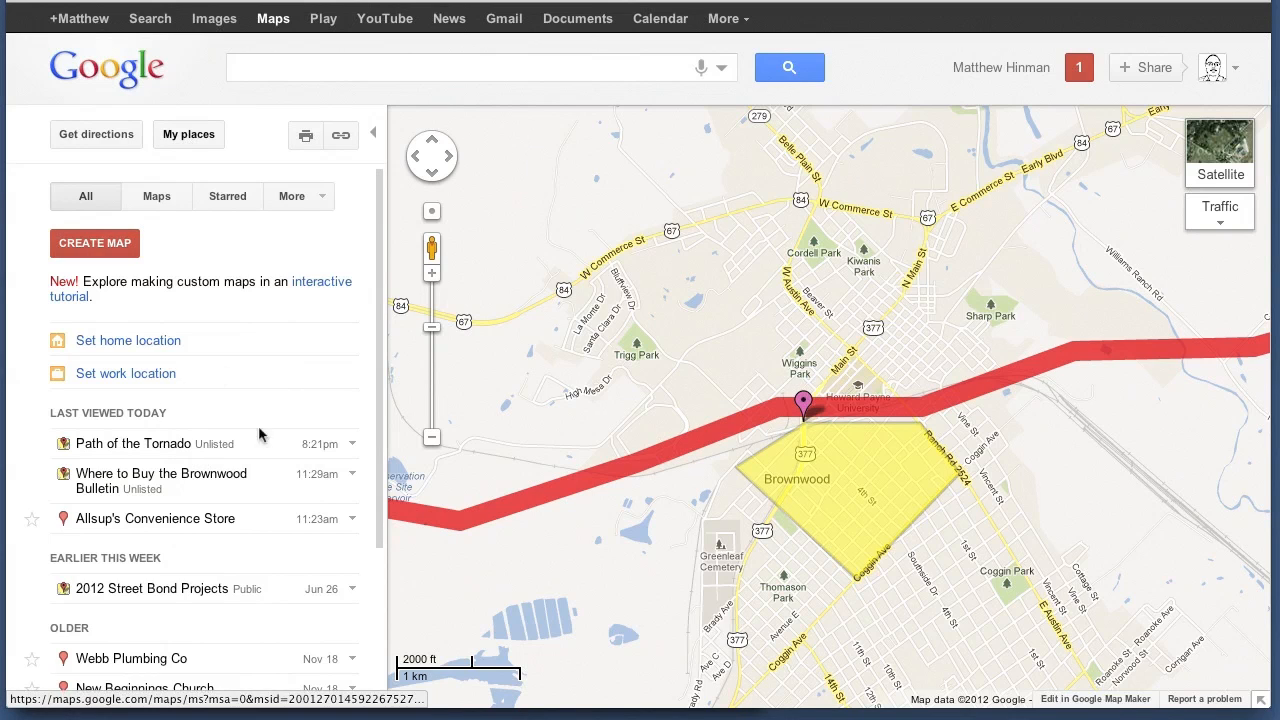
click(353, 446)
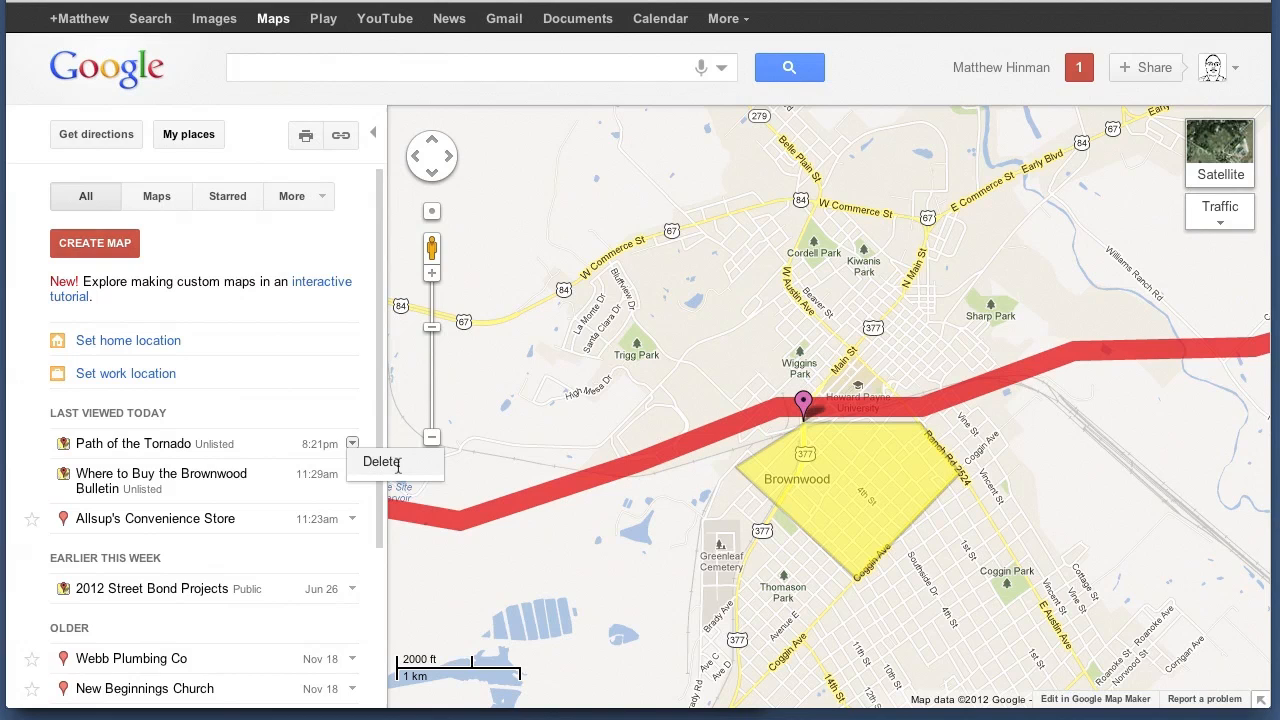
click(130, 444)
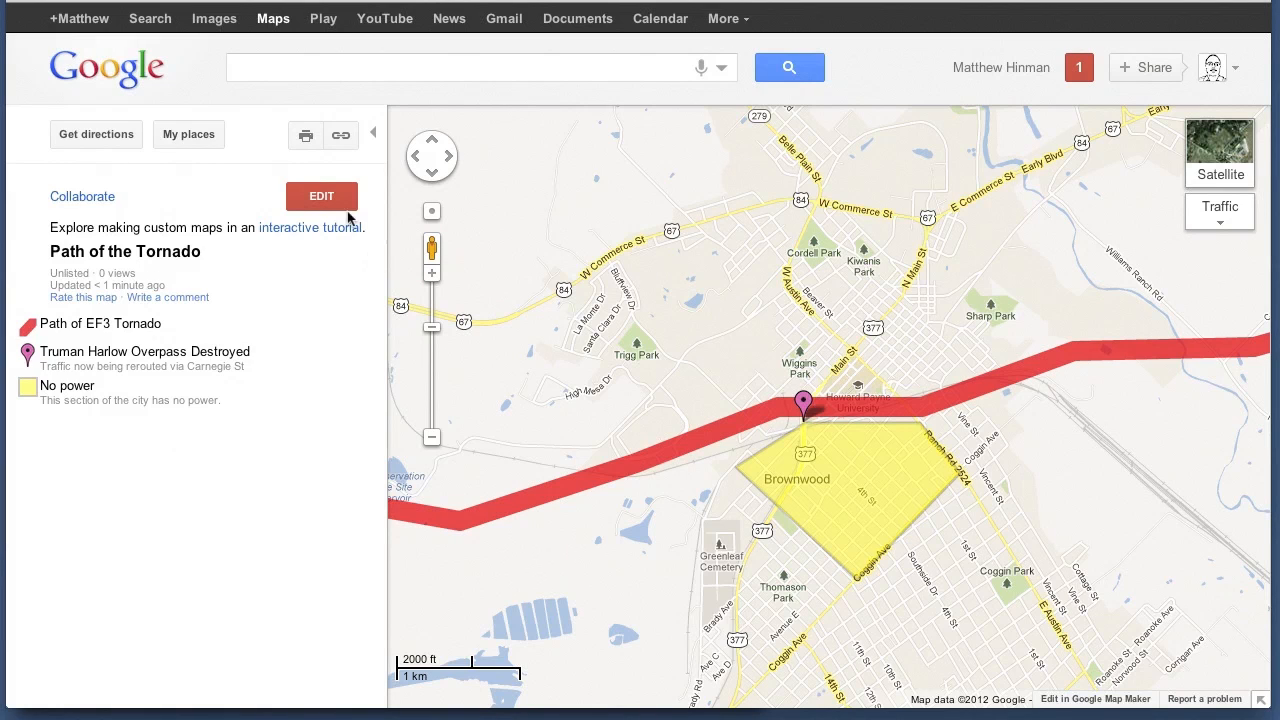
Copy the Path of the Tornado map's HTML embed code from its link options and close them
click(341, 140)
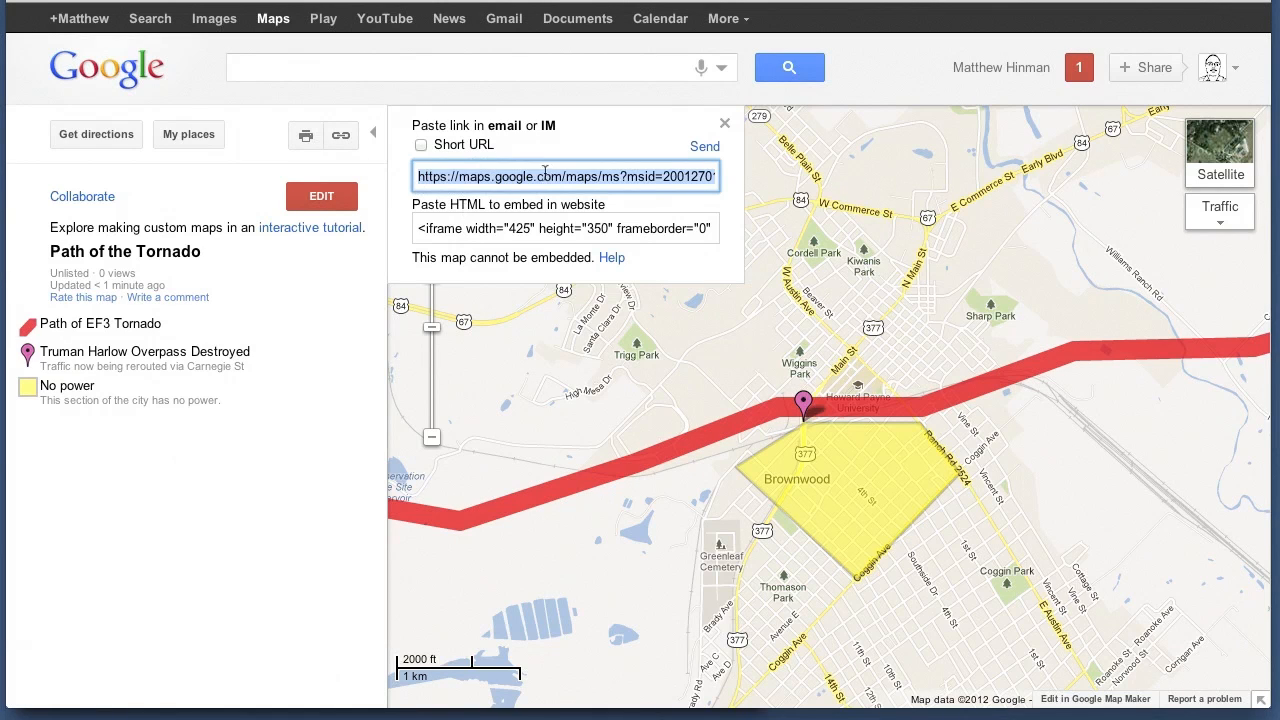
click(524, 236)
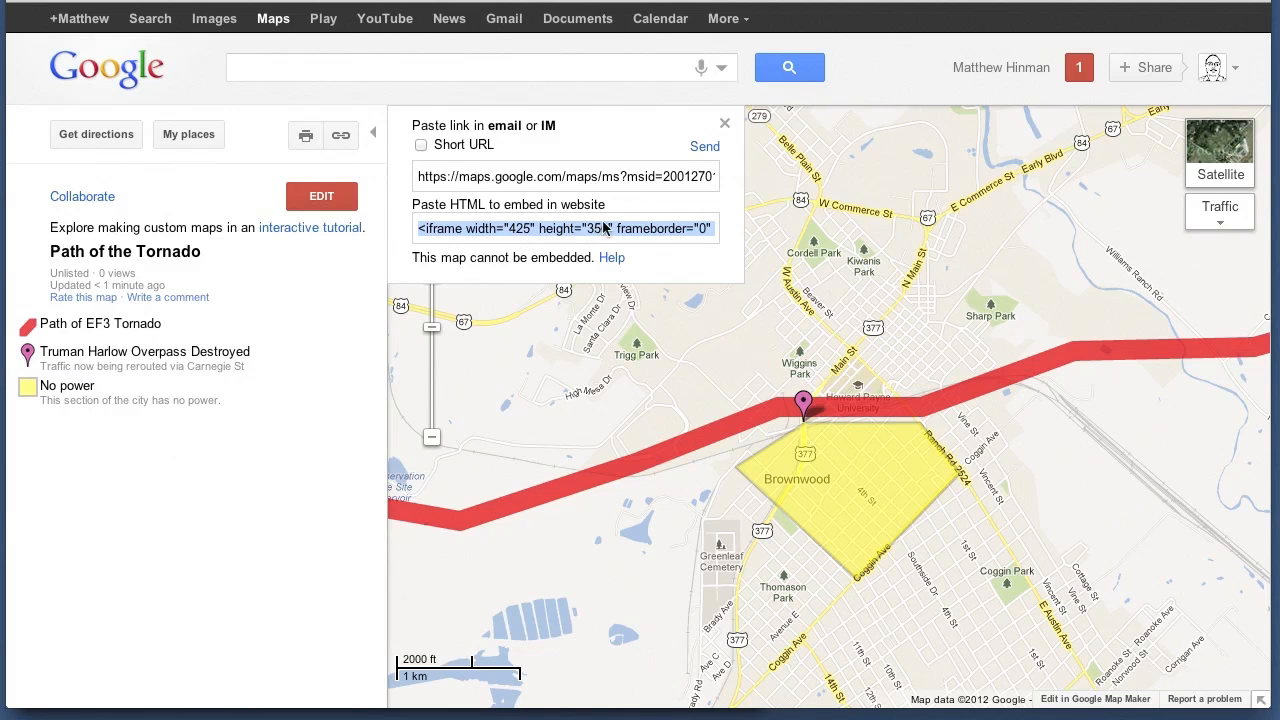
click(726, 124)
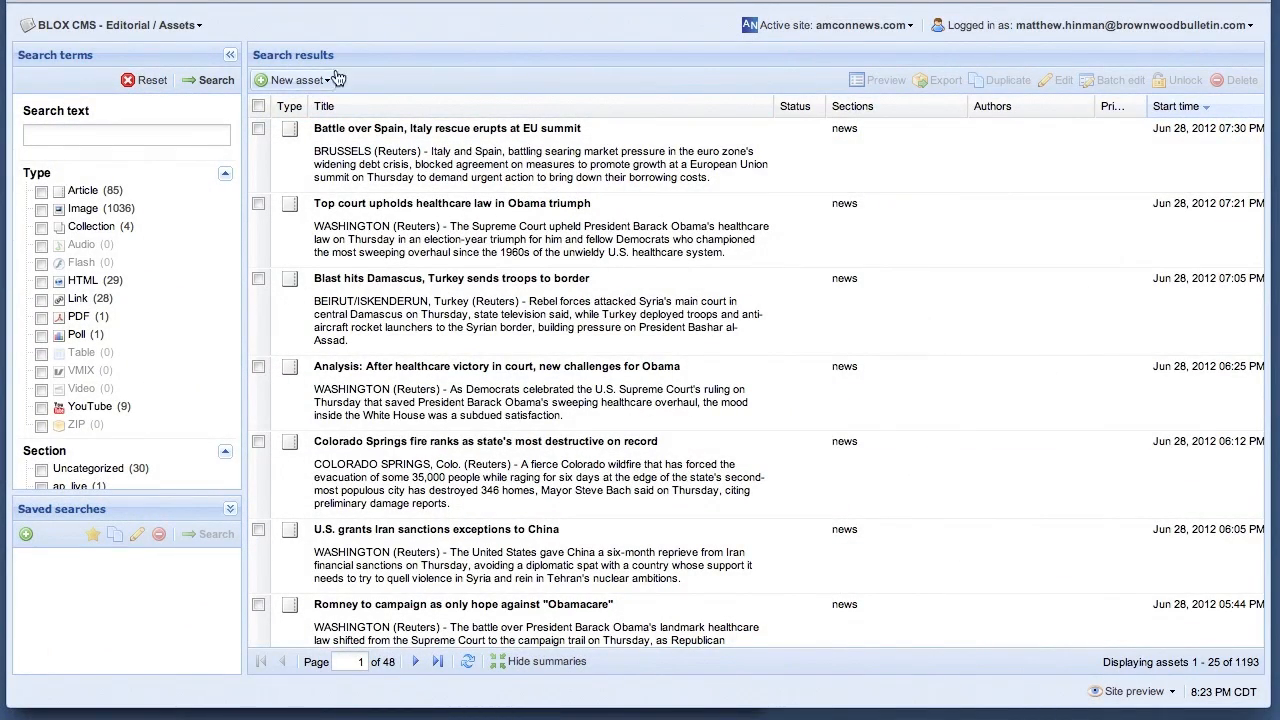
Switch to BLOX CMS, create a new HTML asset and paste the map's embed code as its HTML
click(300, 80)
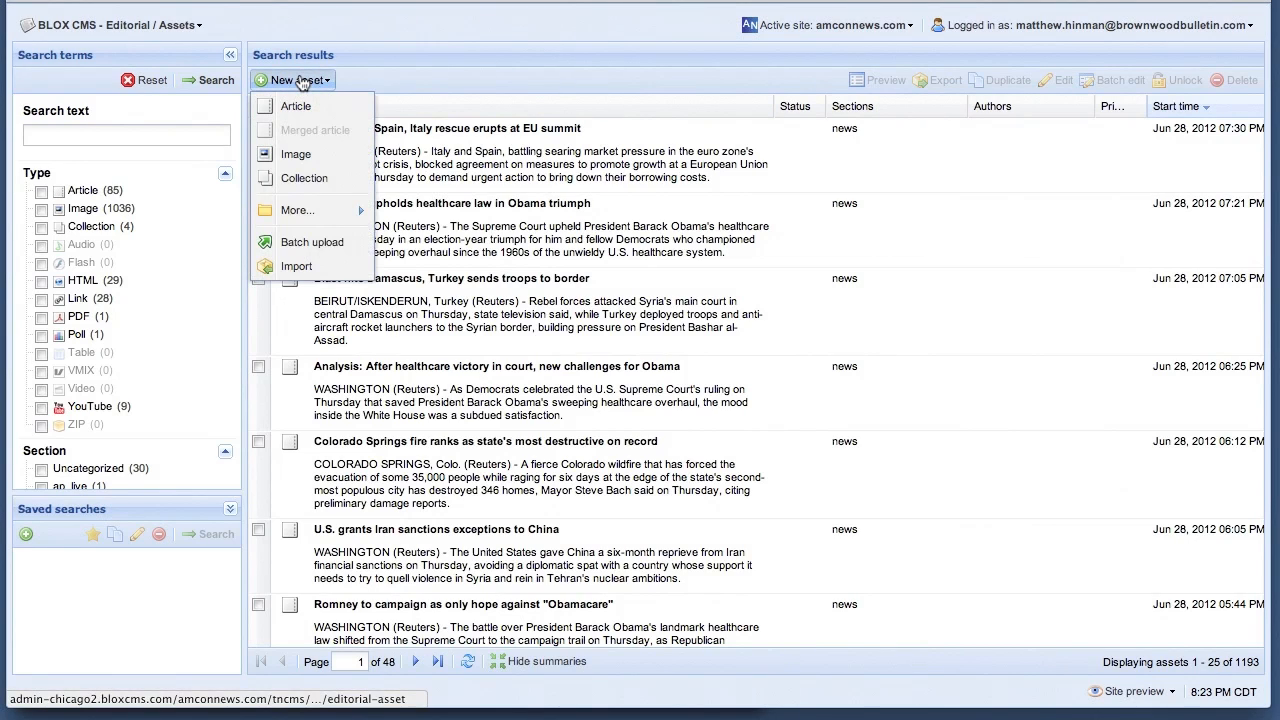
mouse_move(299, 214)
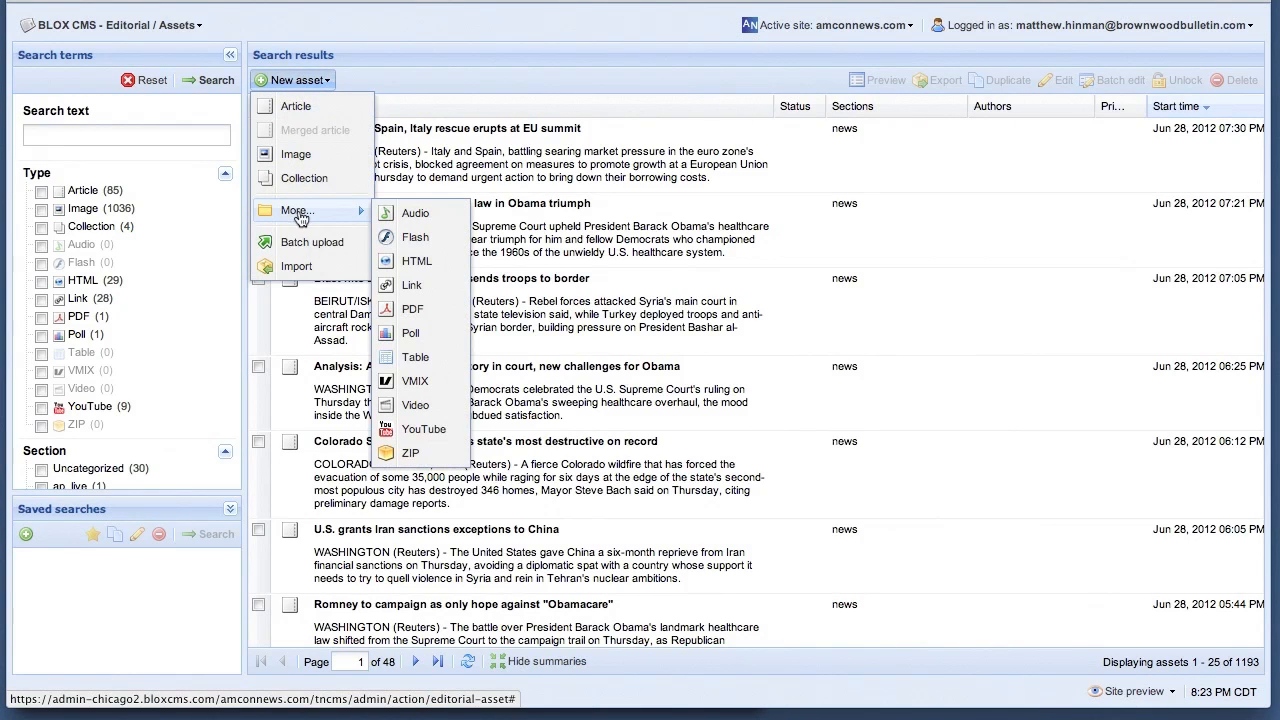
click(416, 261)
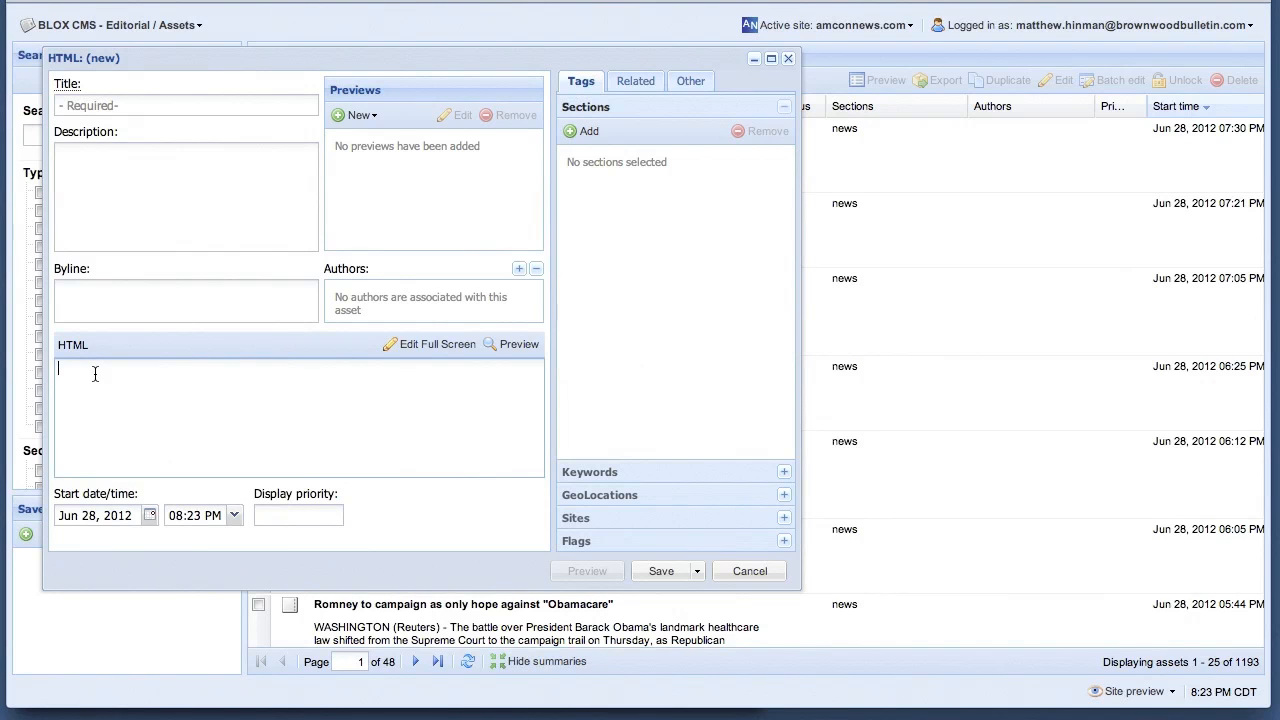
text(<iframe width="425" height="350" frameborder="0" scrolling="no" marginheight="0" marginwidth="0" src="https://maps.google.com/maps/ms?ll=31.714441,-98.988361&amp;spn=0.044174,0.075874&amp;t=m&amp;z=14&amp;msa=0&amp;msid=200127014592267527394.0004c3922fe5273d1bada"></iframe><br /><small>View <a href="https://maps.google.com/maps/ms?ll=31.714441,-98.988361&amp;spn=0.044174,0.075874&amp;t=m&amp;z=14&amp;msa=0&amp;msid=200127014592267527394.0004c3922fe5273d1bada&amp;source=embed" style="color:#0000FF;text-align:left">Path of the Tornado</a> in a larger map</small>)
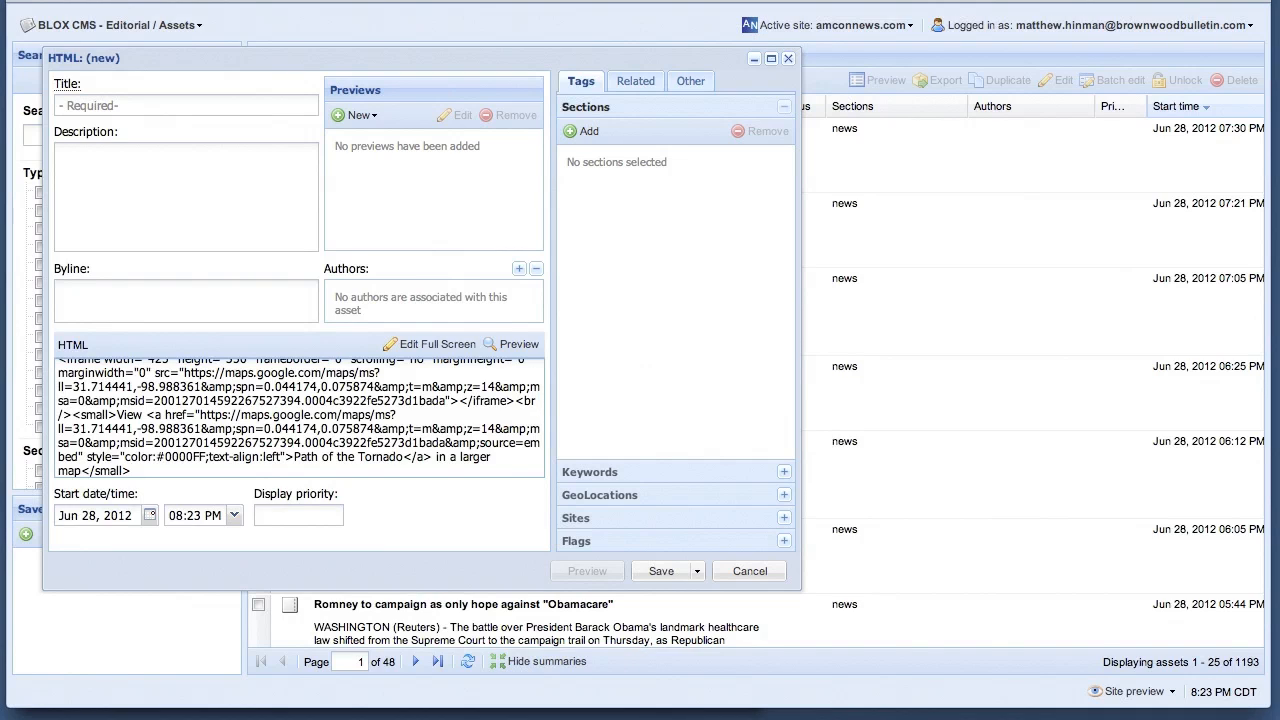
Title the HTML asset "Interactive Tornado Path Map" and save it
click(104, 104)
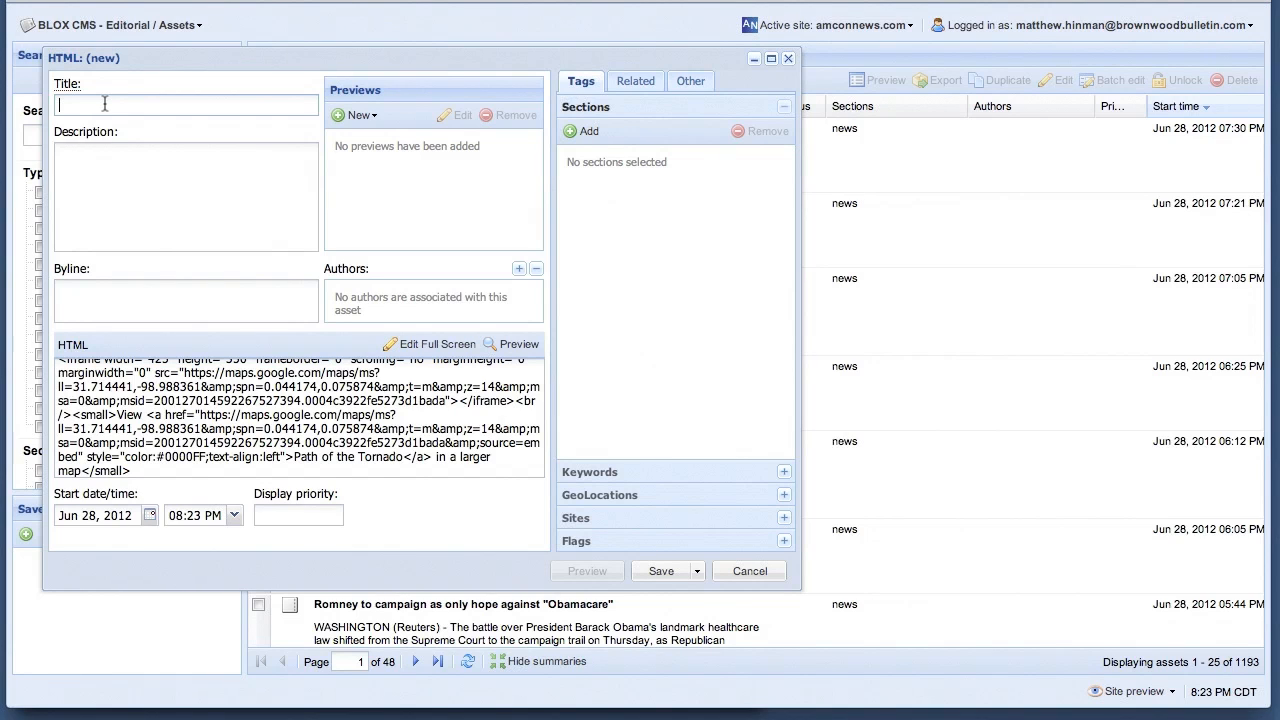
text(Interactive Tornado Path Map)
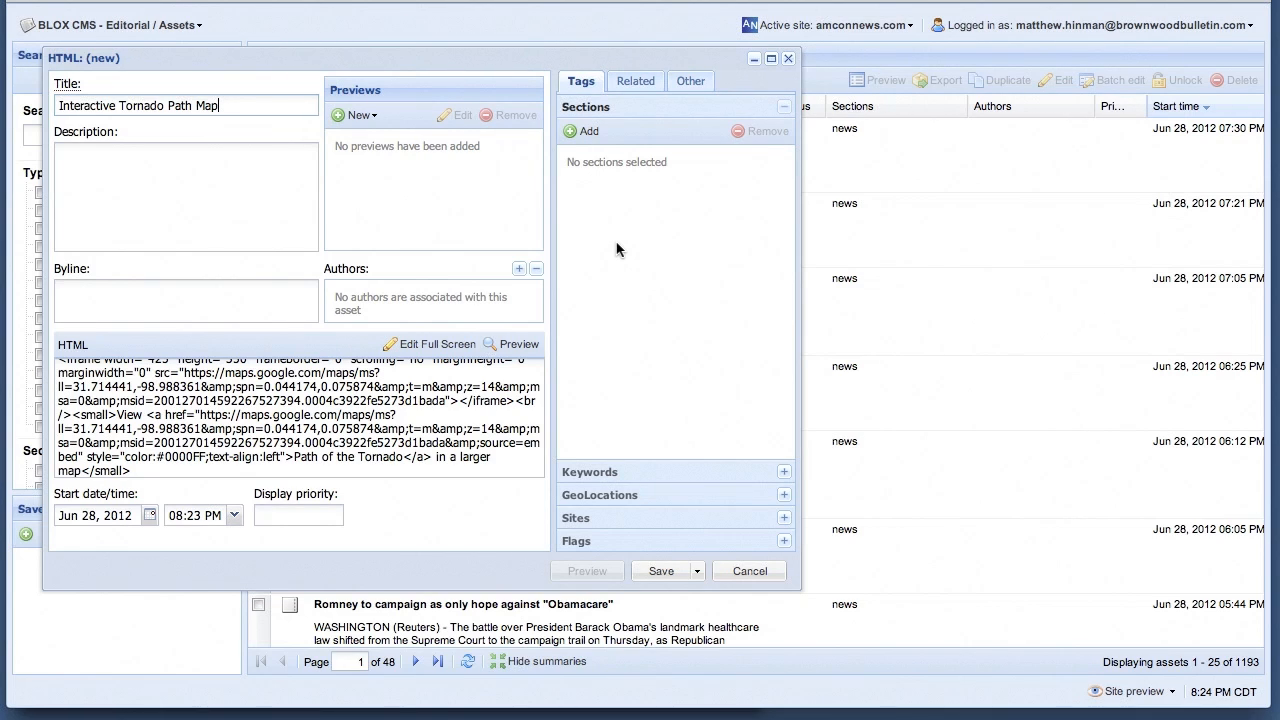
click(699, 572)
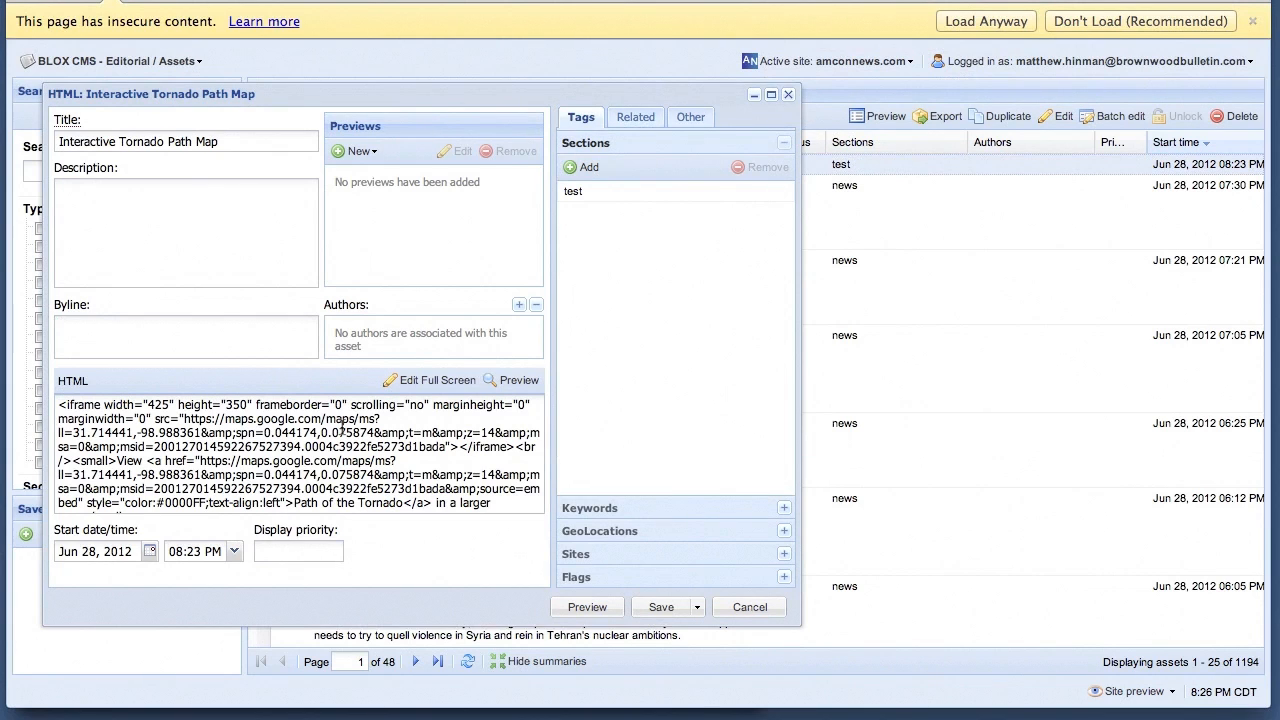
Set both the iframe width and height in the embed code to 620, then save and close the asset
scroll(343, 428, down, 1)
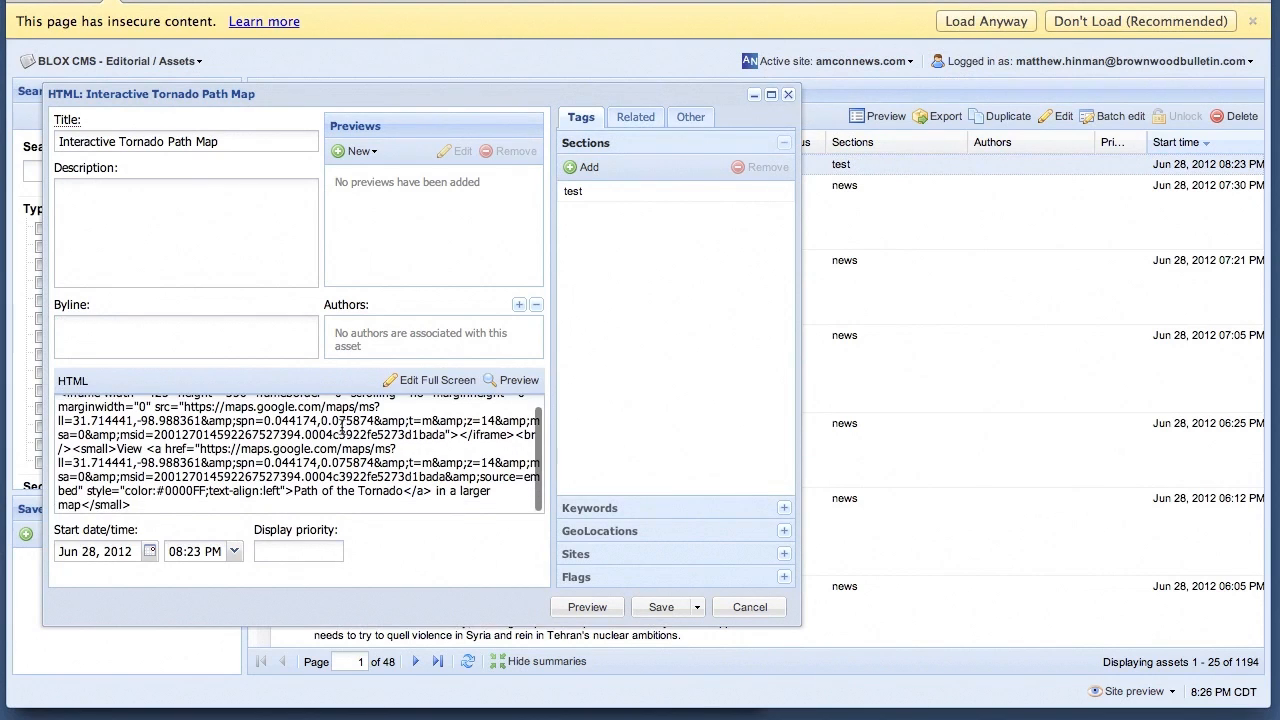
scroll(343, 428, up, 1)
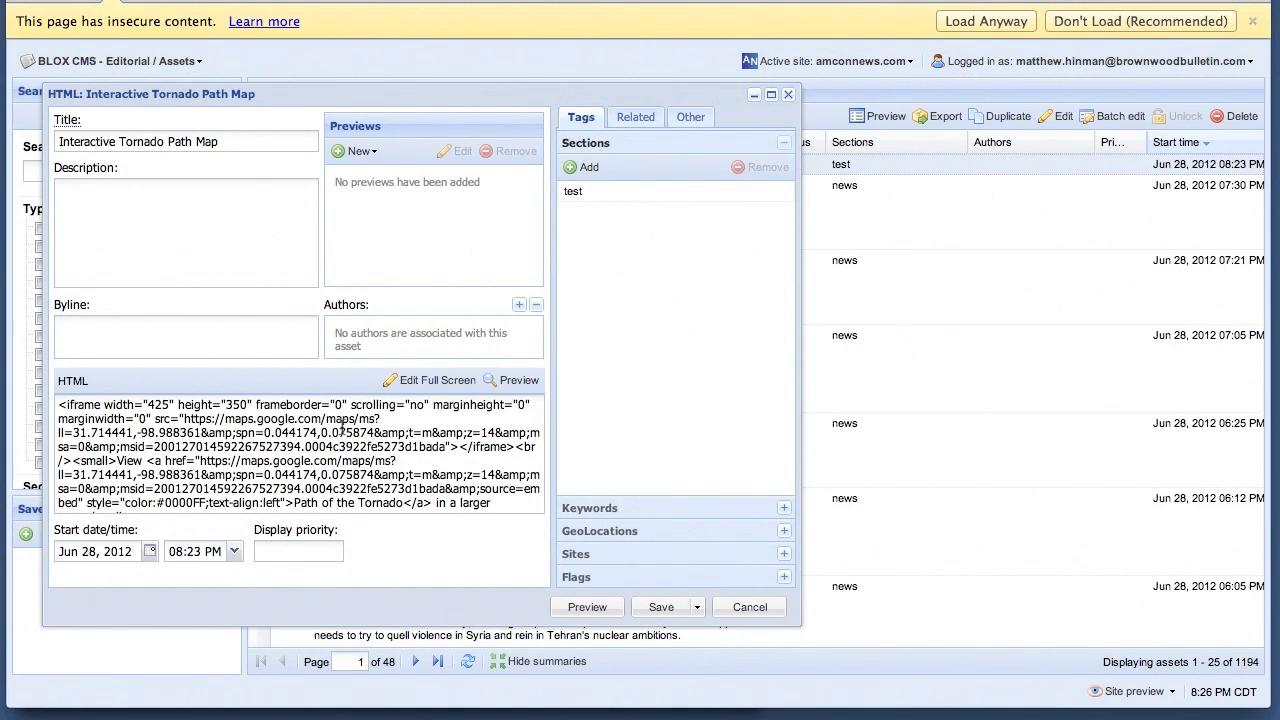
double_click(165, 404)
text(620)
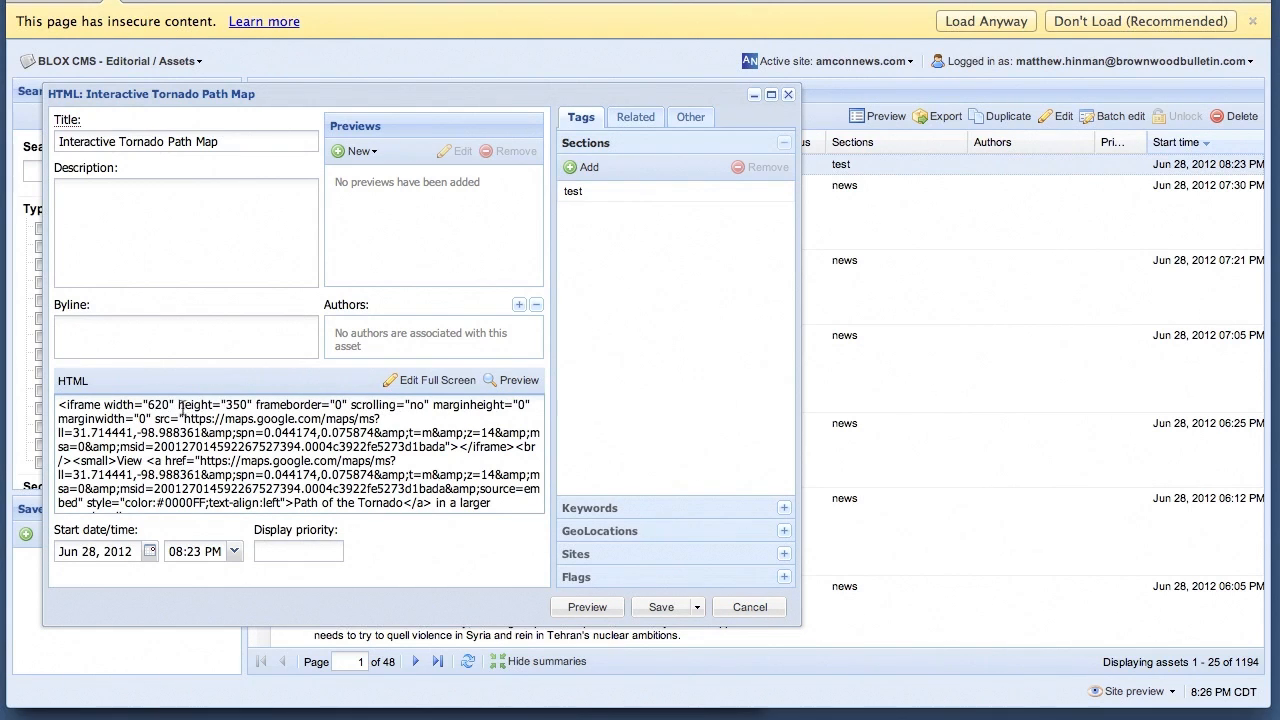
double_click(239, 404)
text(620)
click(700, 611)
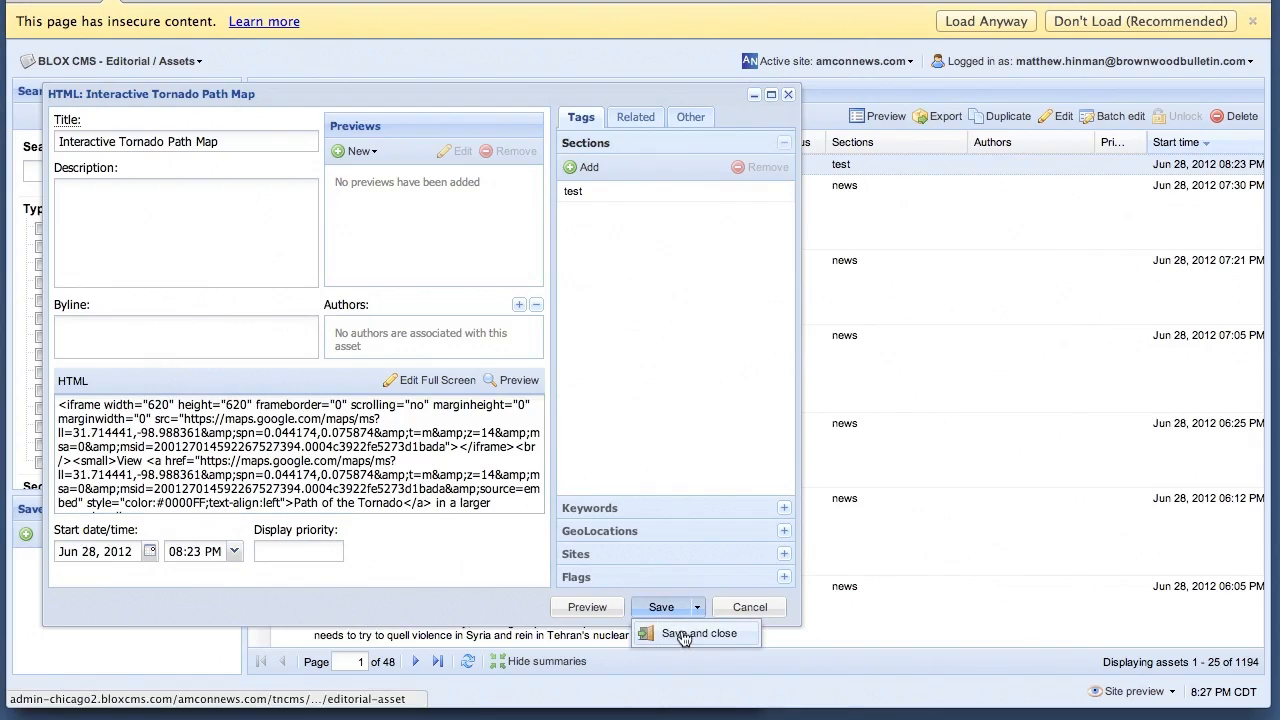
click(684, 634)
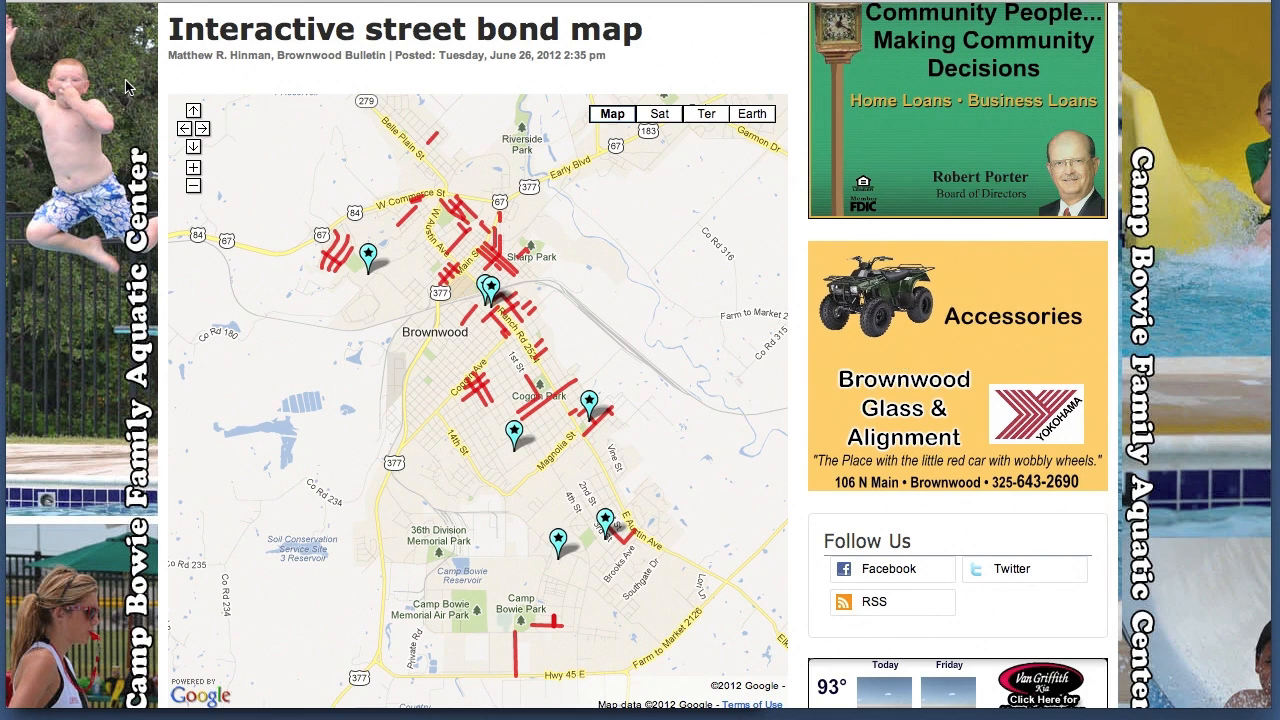
On the published Interactive street bond map, read the details of the Ave B street project between Vincent and Tannehill
click(194, 169)
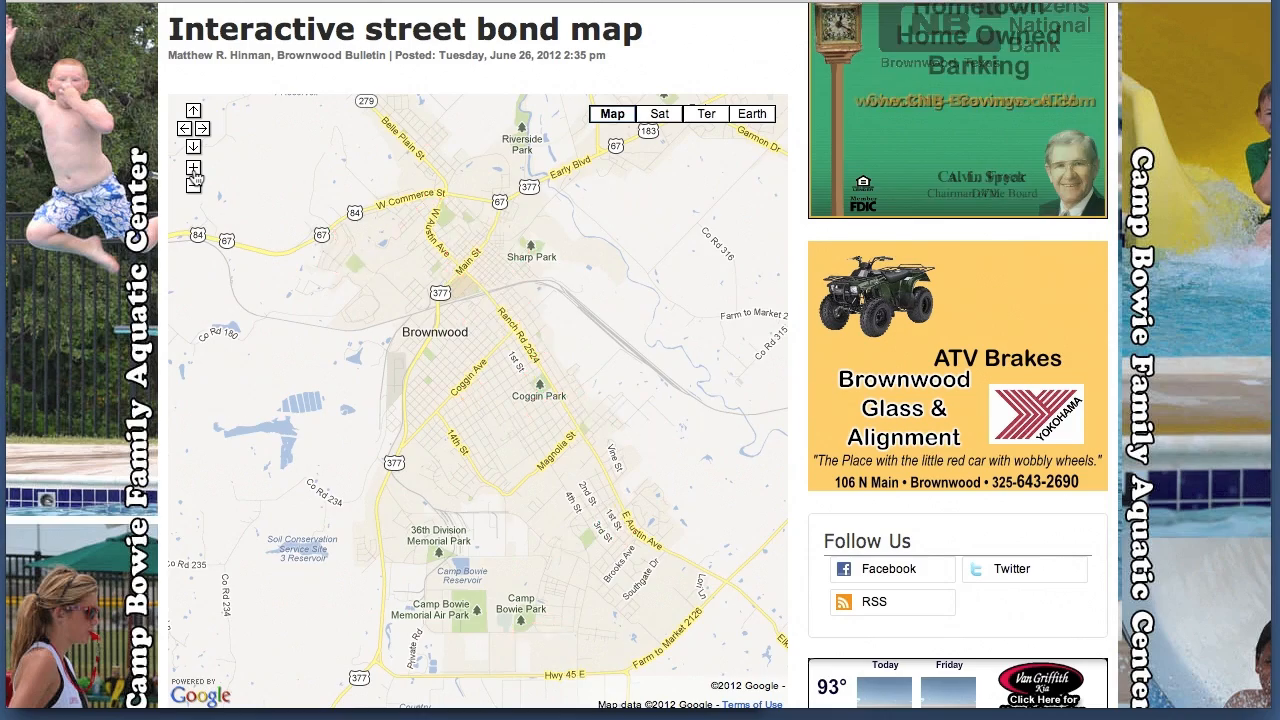
click(194, 169)
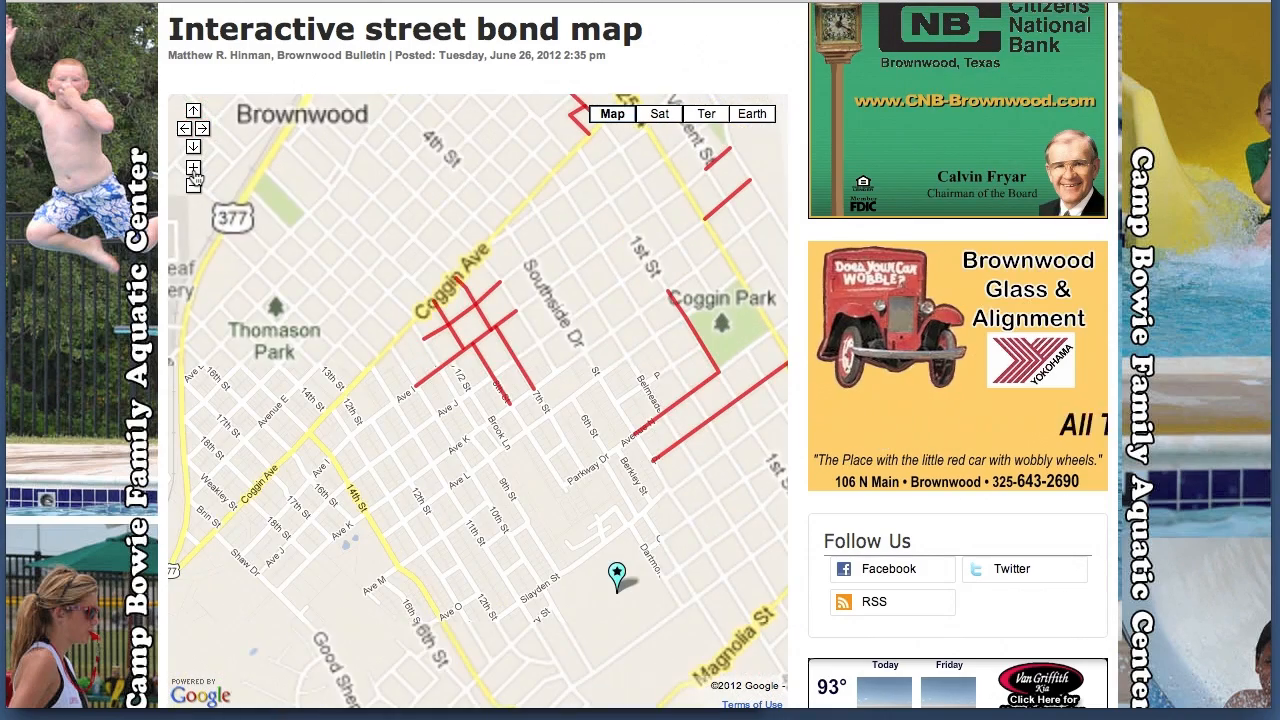
click(194, 169)
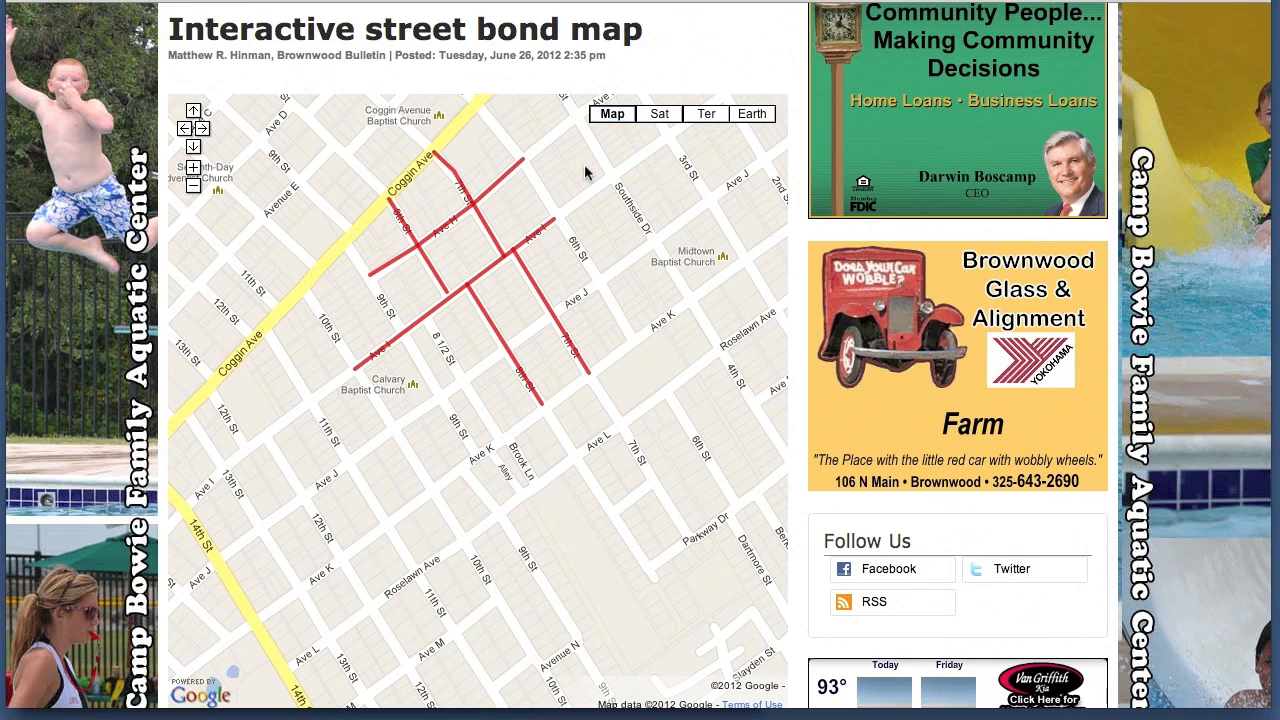
drag(584, 164, 407, 544)
drag(449, 298, 532, 455)
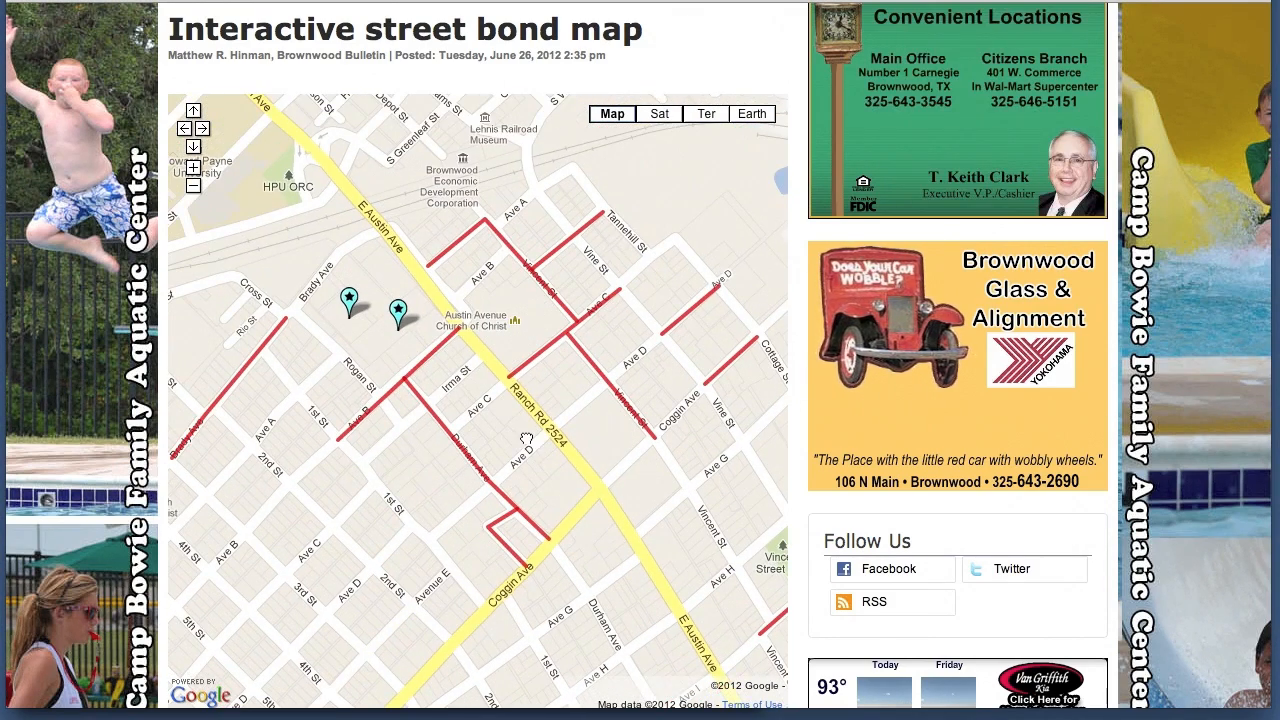
click(571, 249)
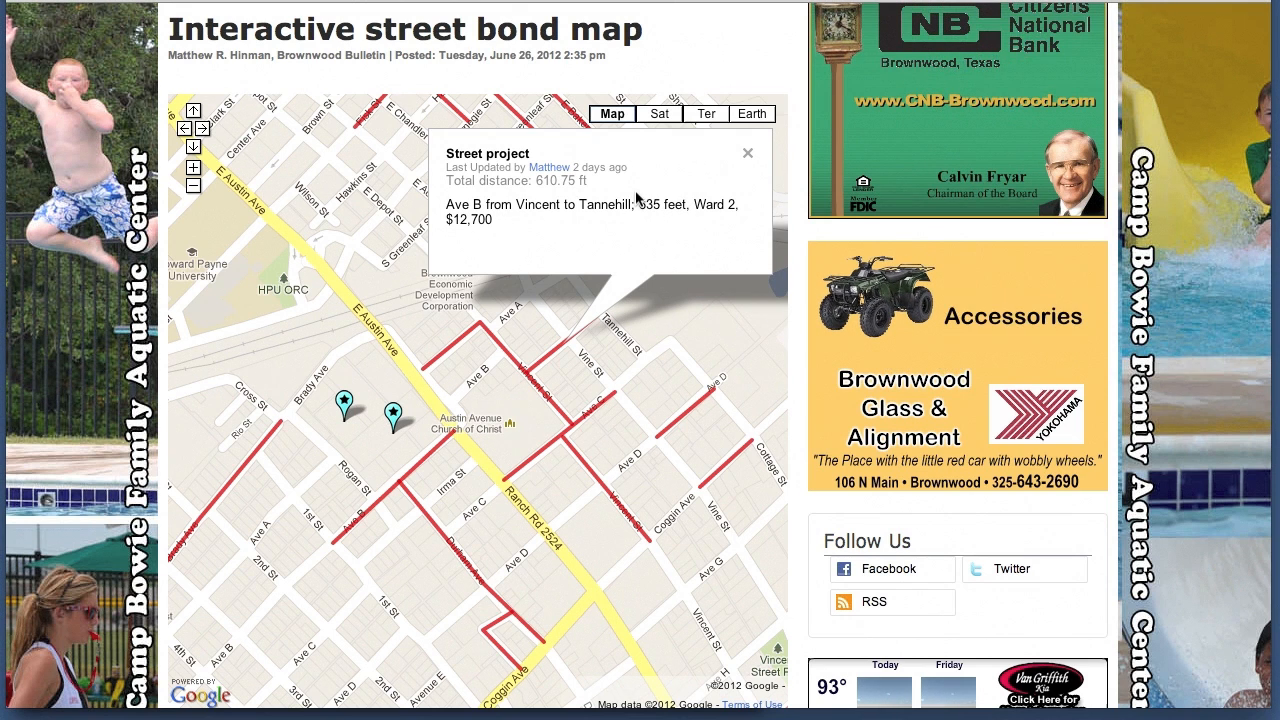
click(747, 154)
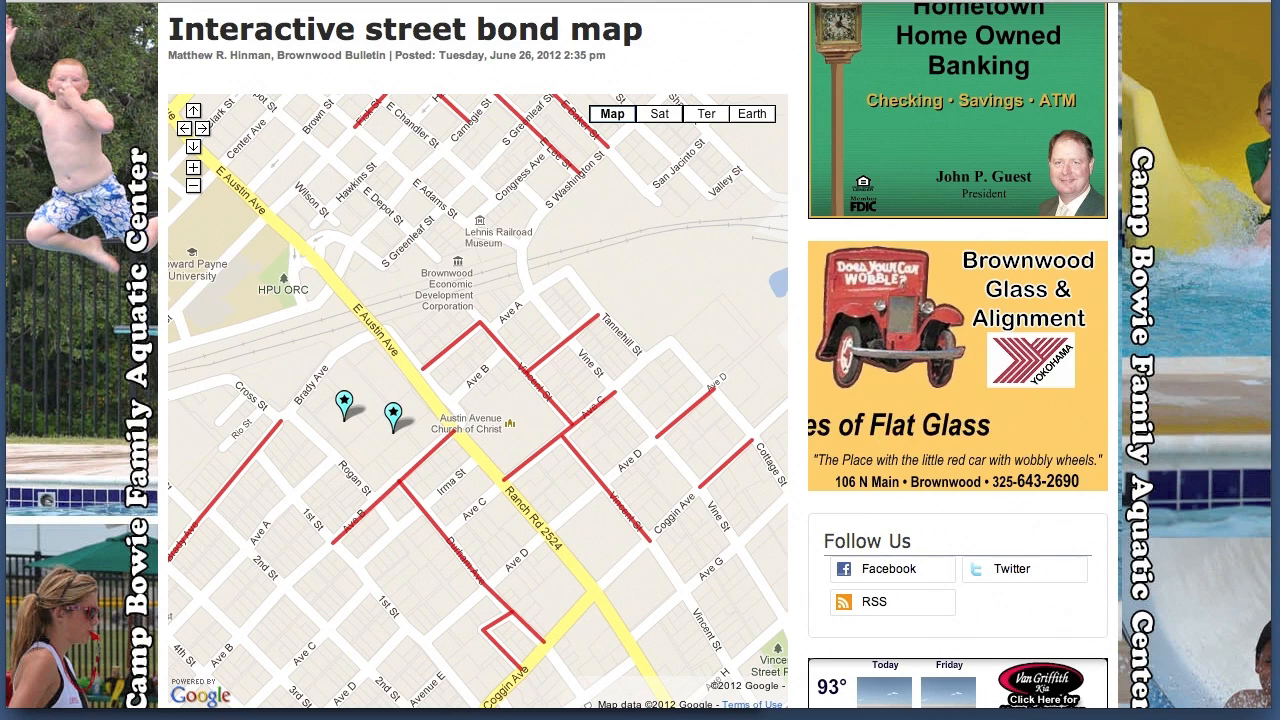
View the street bond map as satellite imagery and as terrain, and return it to the street map
click(660, 116)
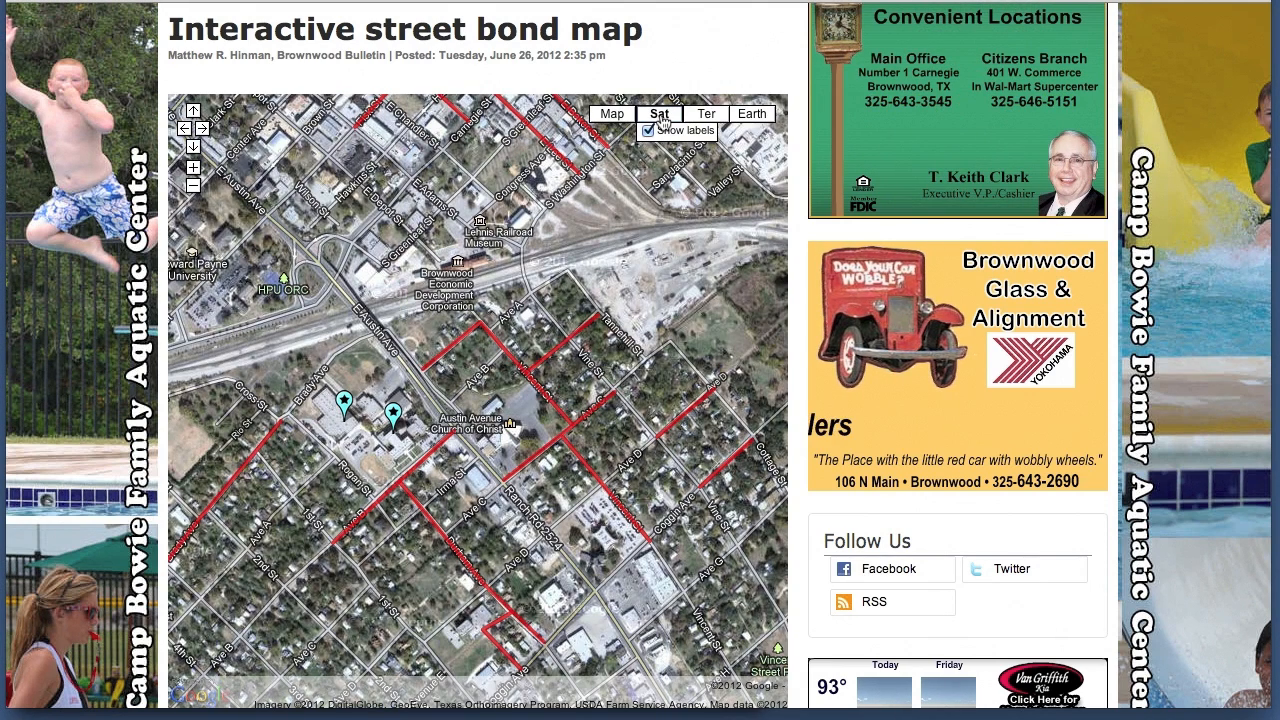
click(704, 116)
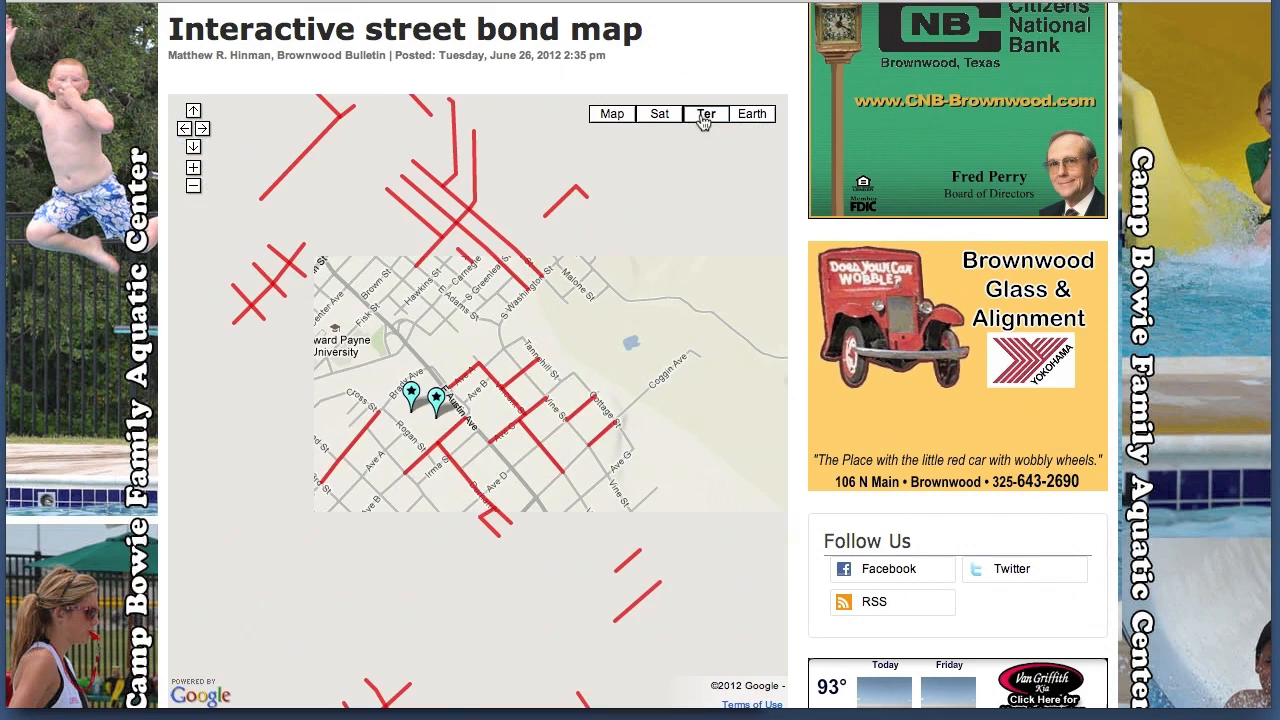
click(613, 116)
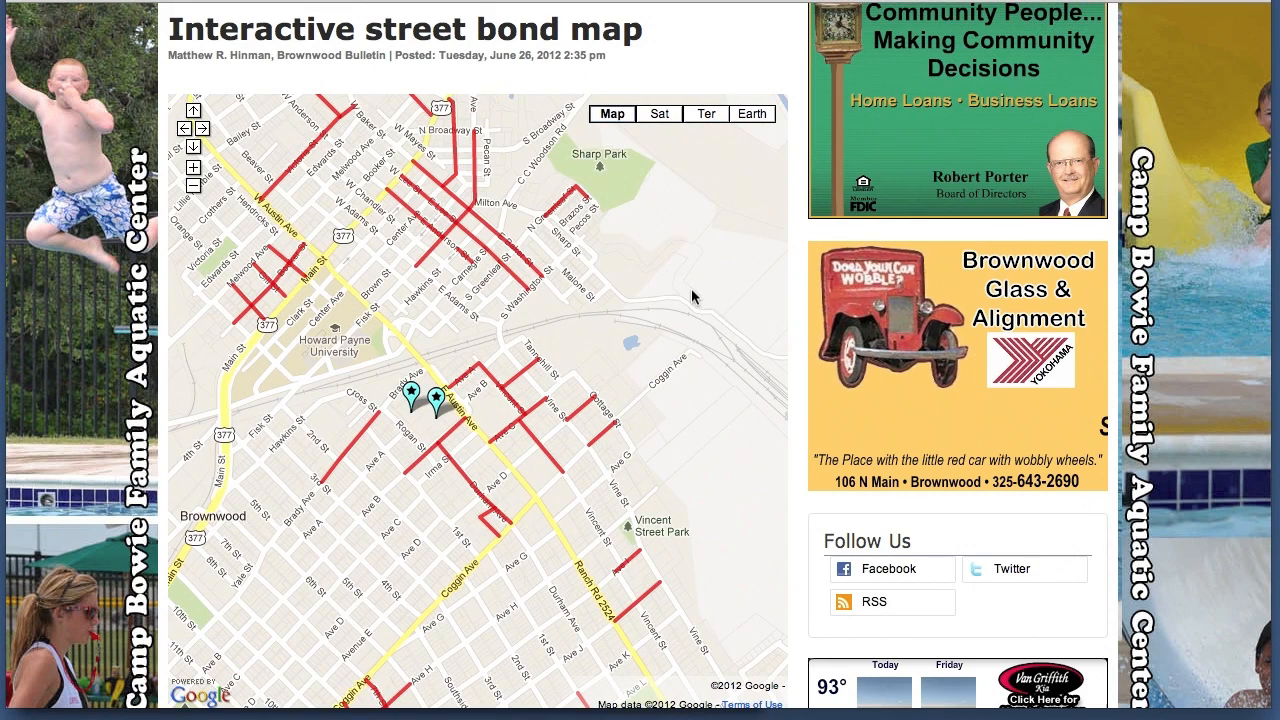